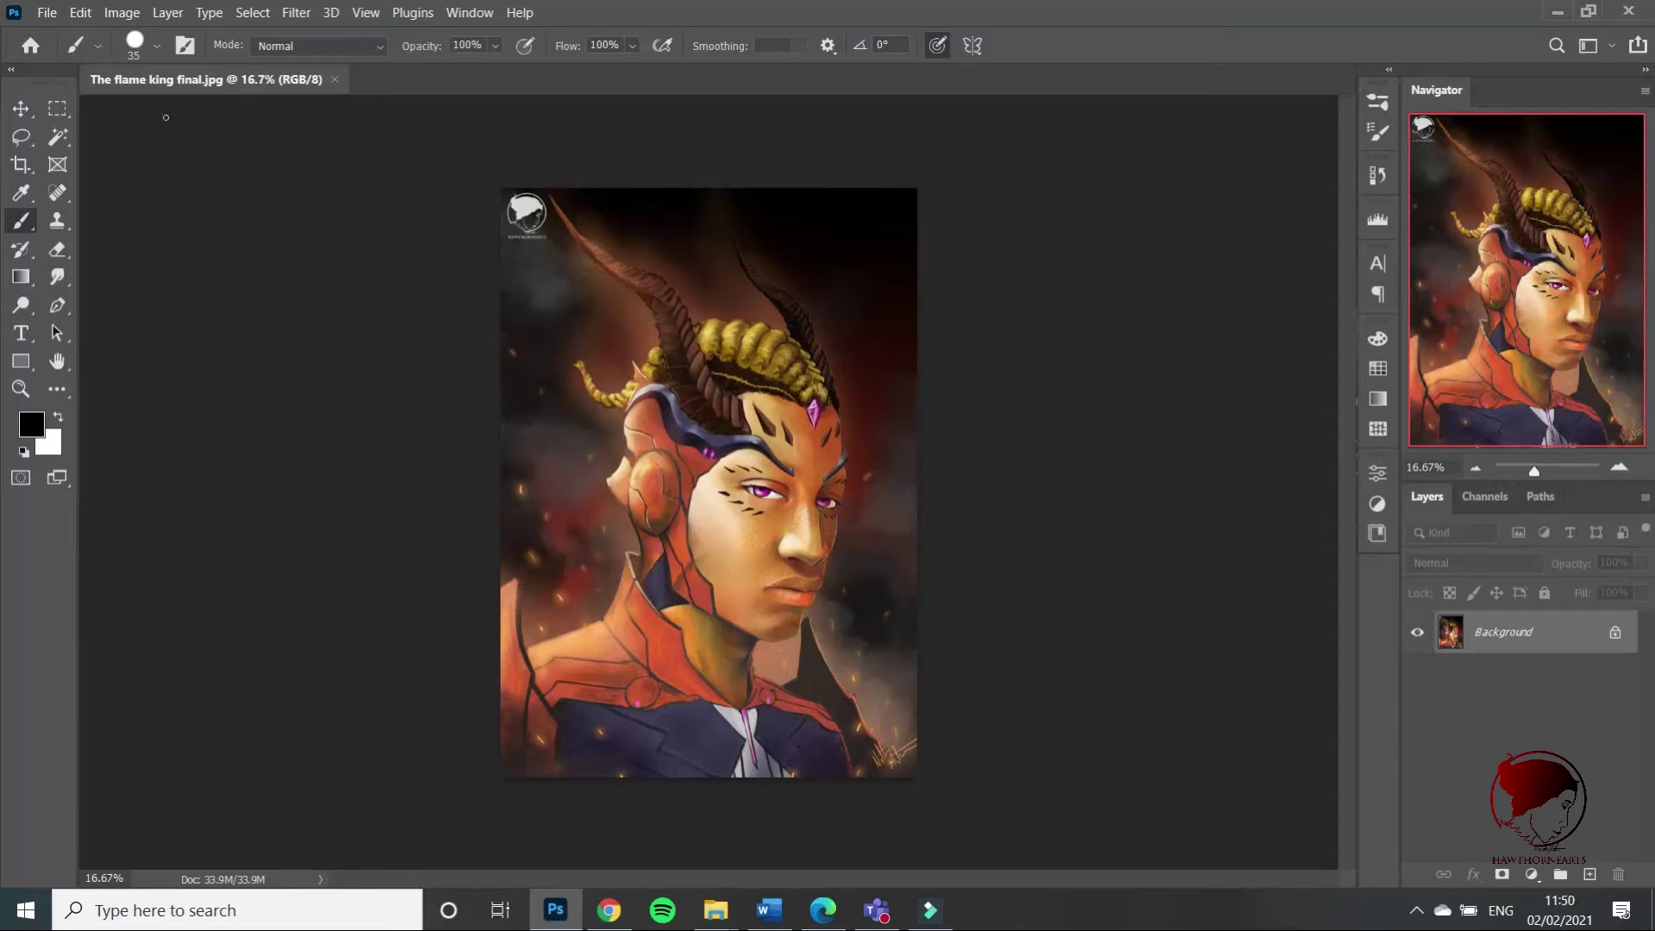
Open the keyboard shortcut settings and list the shortcuts for Tools.
click(83, 12)
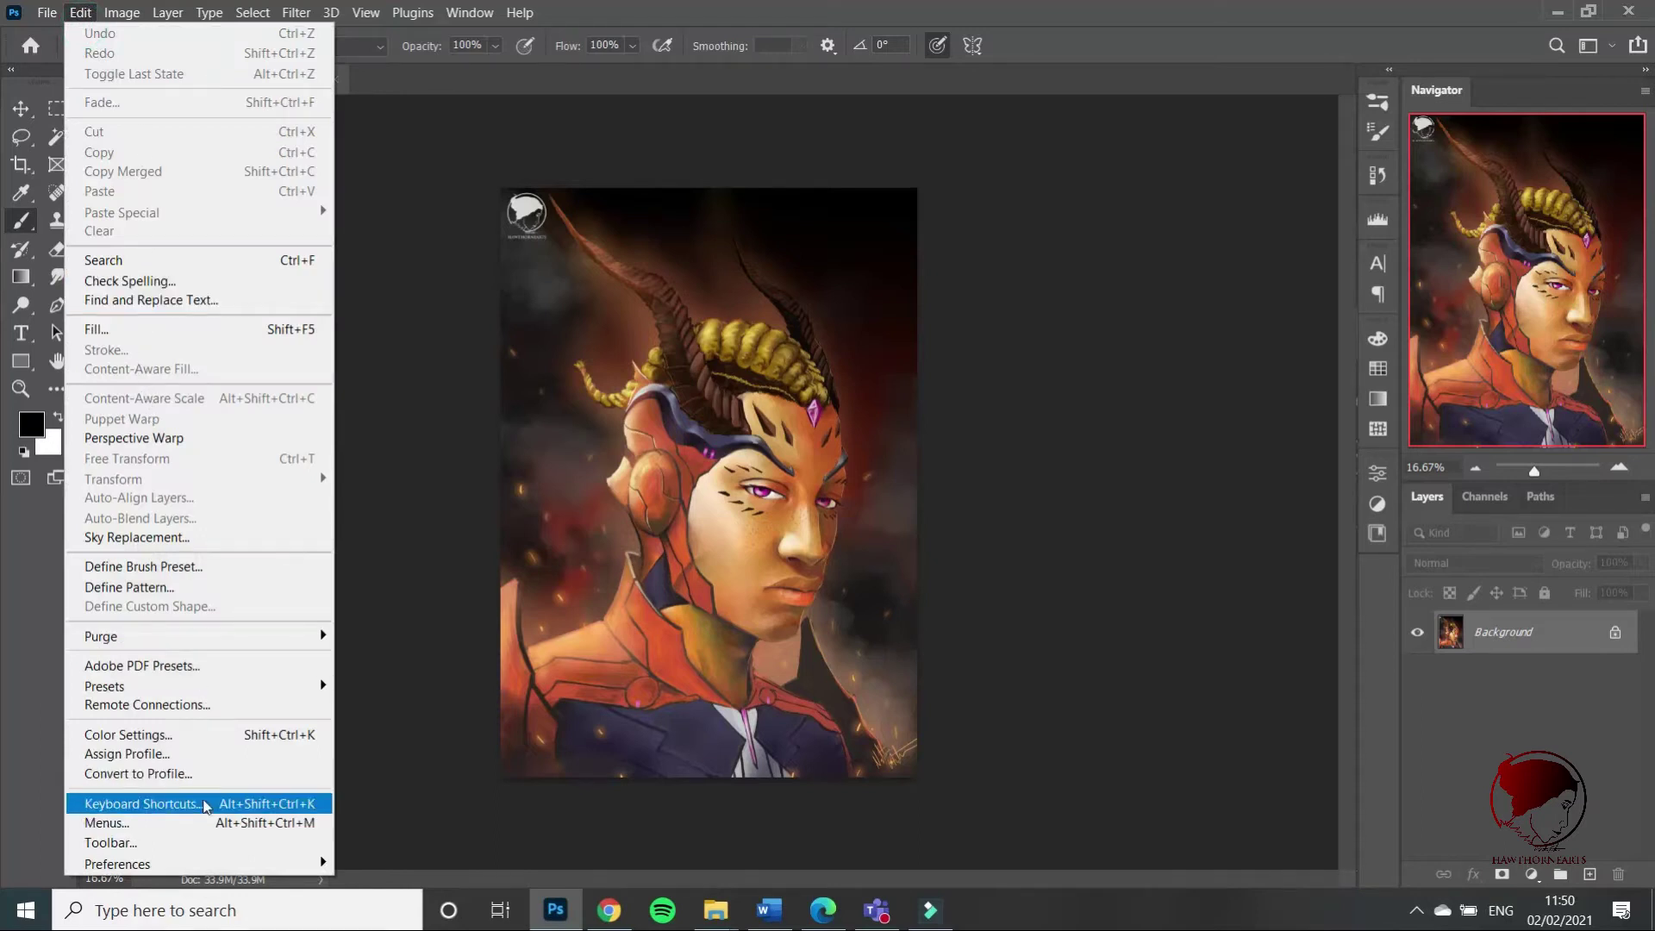
click(205, 805)
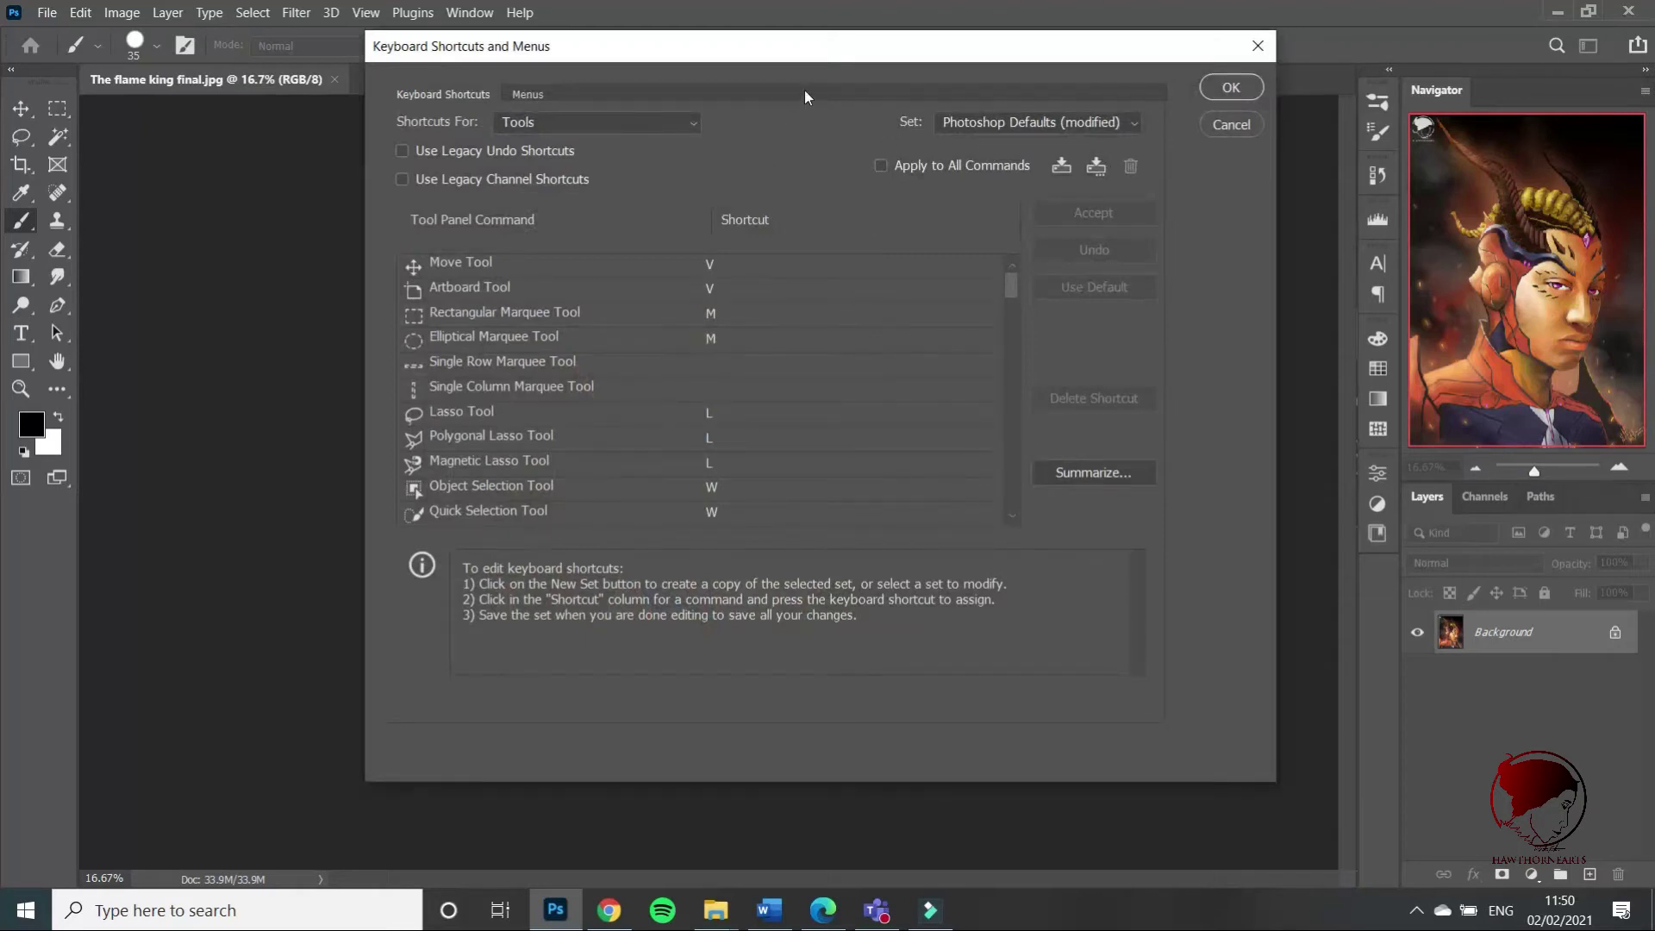
drag(817, 57, 588, 79)
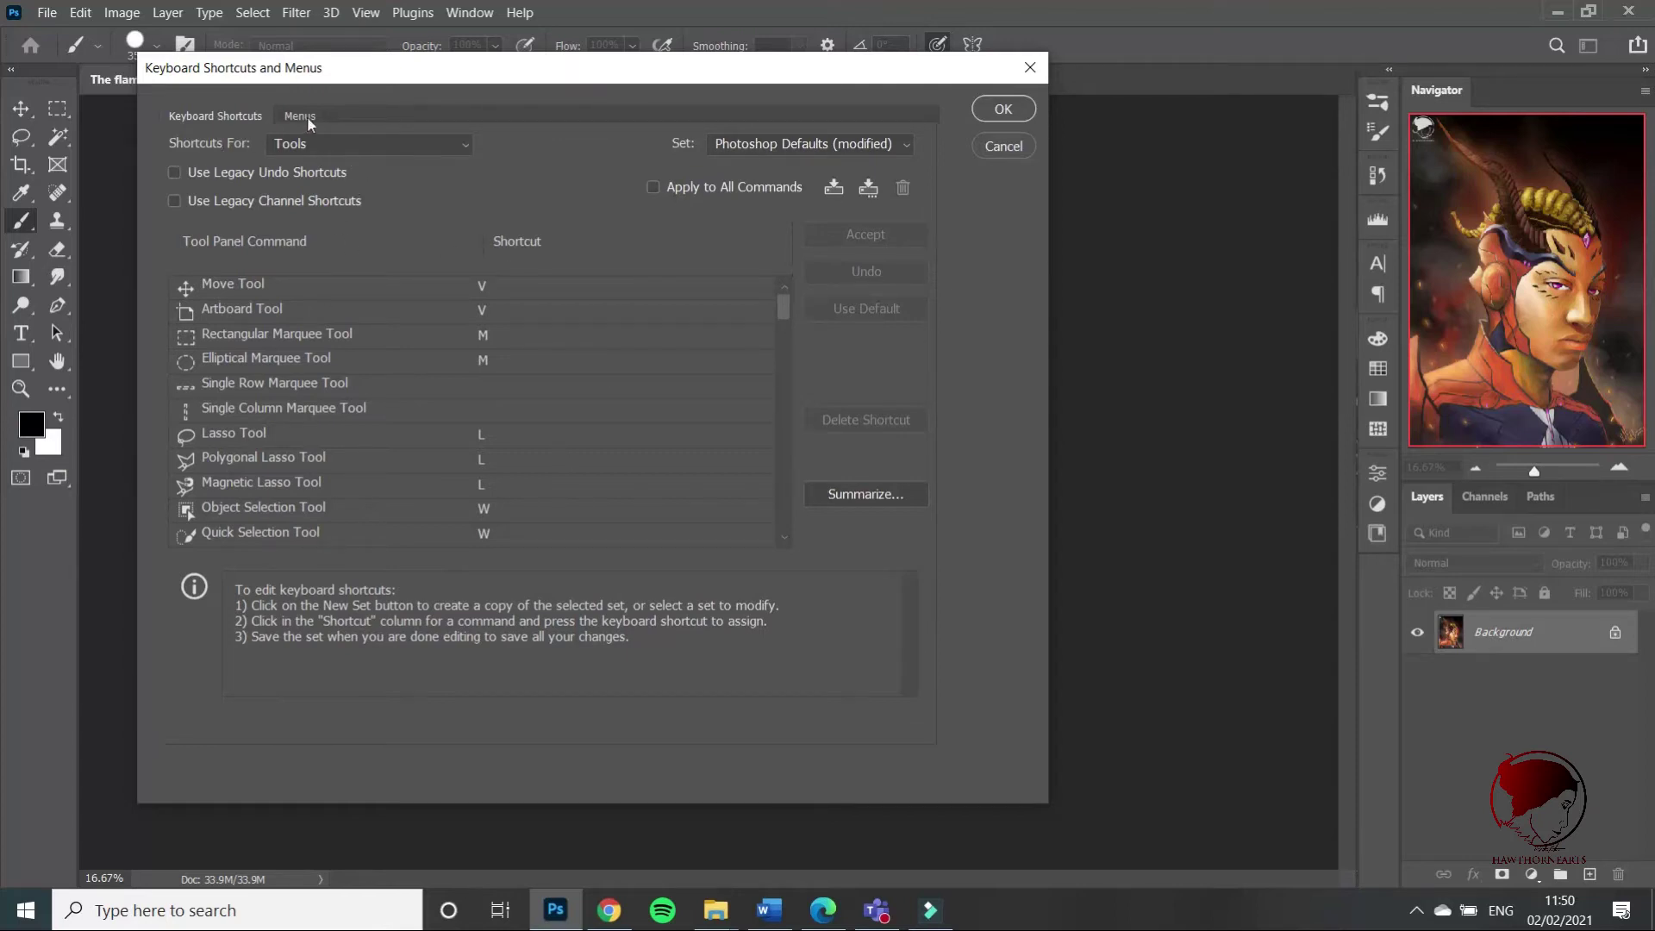
click(321, 142)
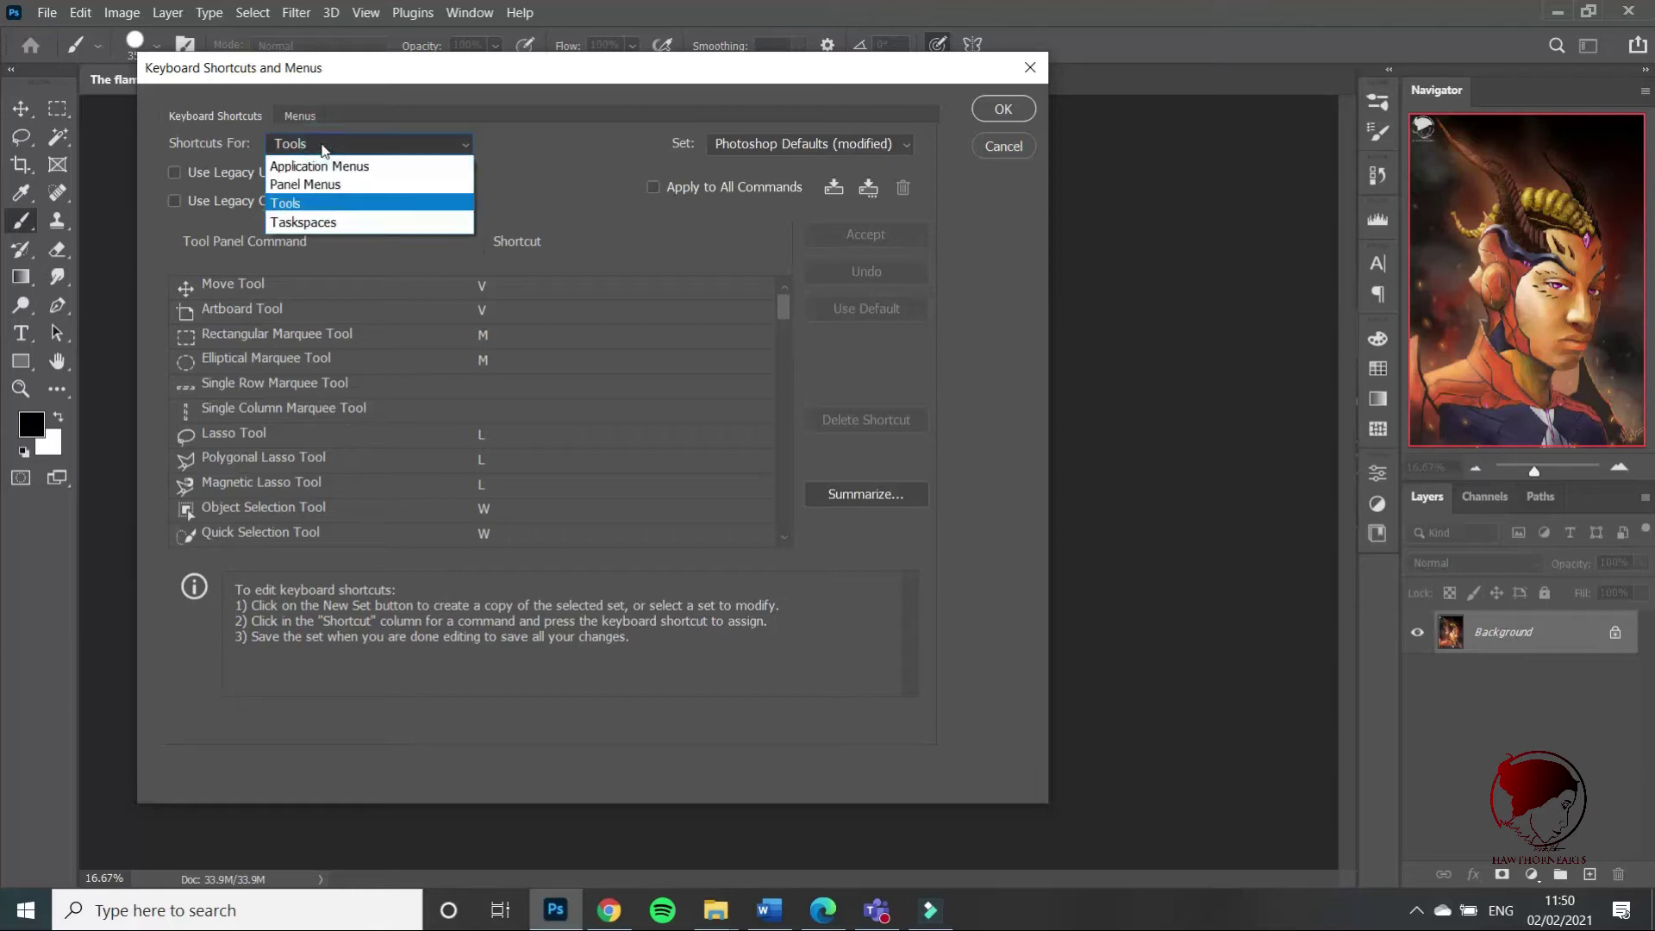
click(327, 204)
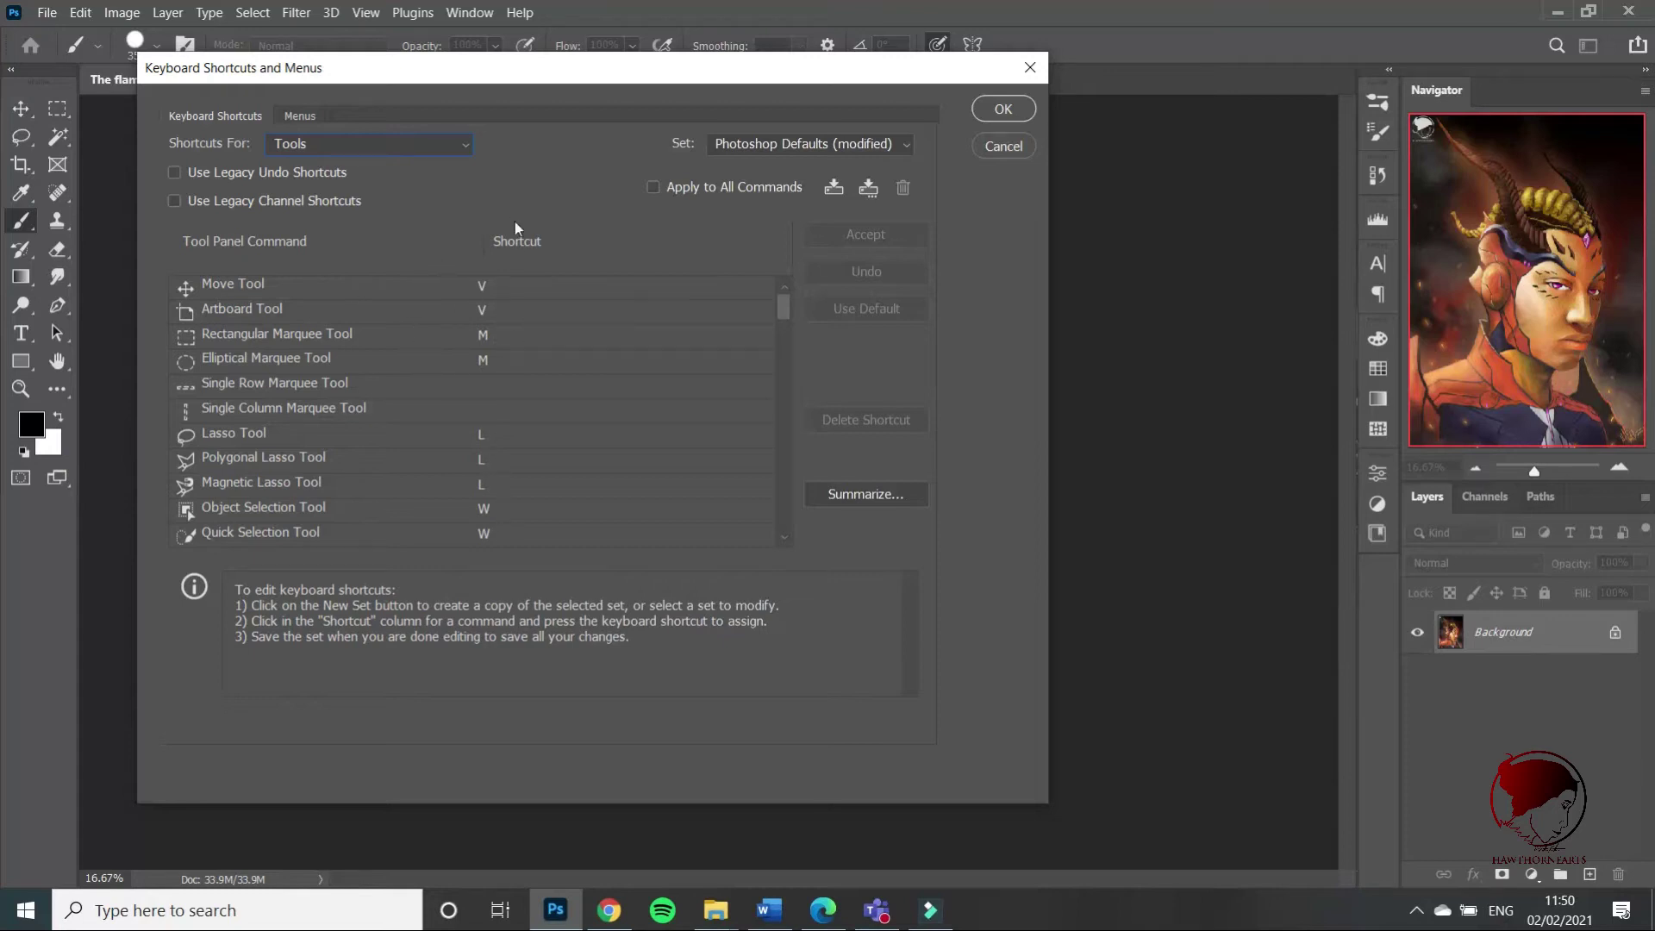
Try H as the Smudge Tool's shortcut and set it back to K.
scroll(789, 332, down, 3)
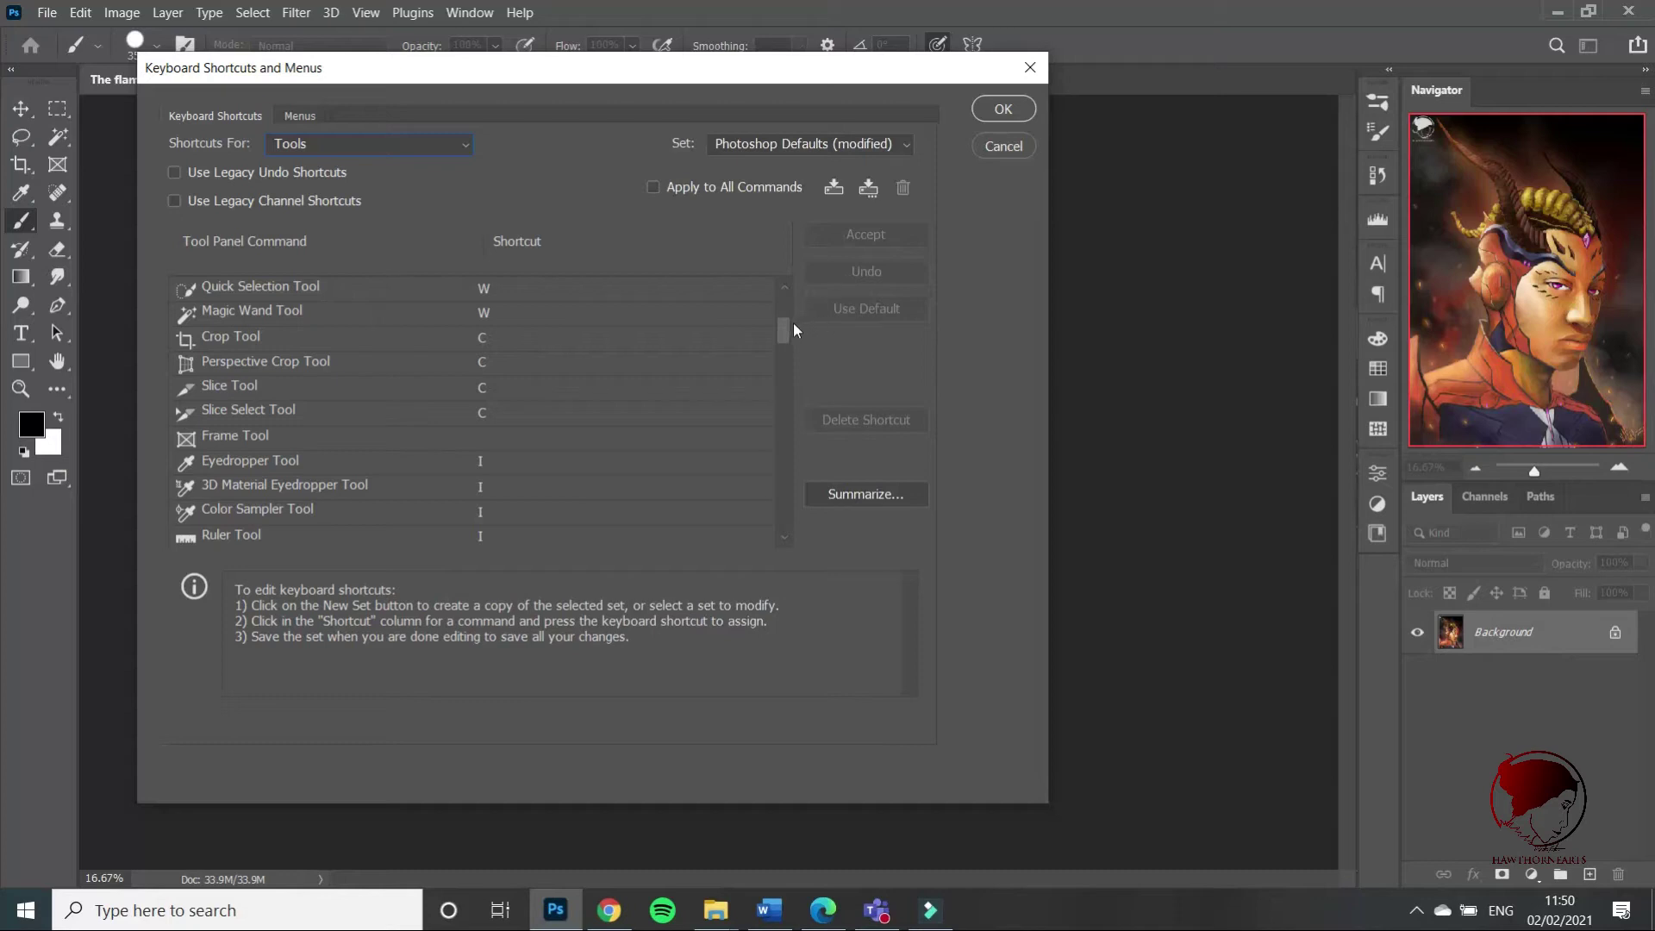
drag(788, 324, 783, 405)
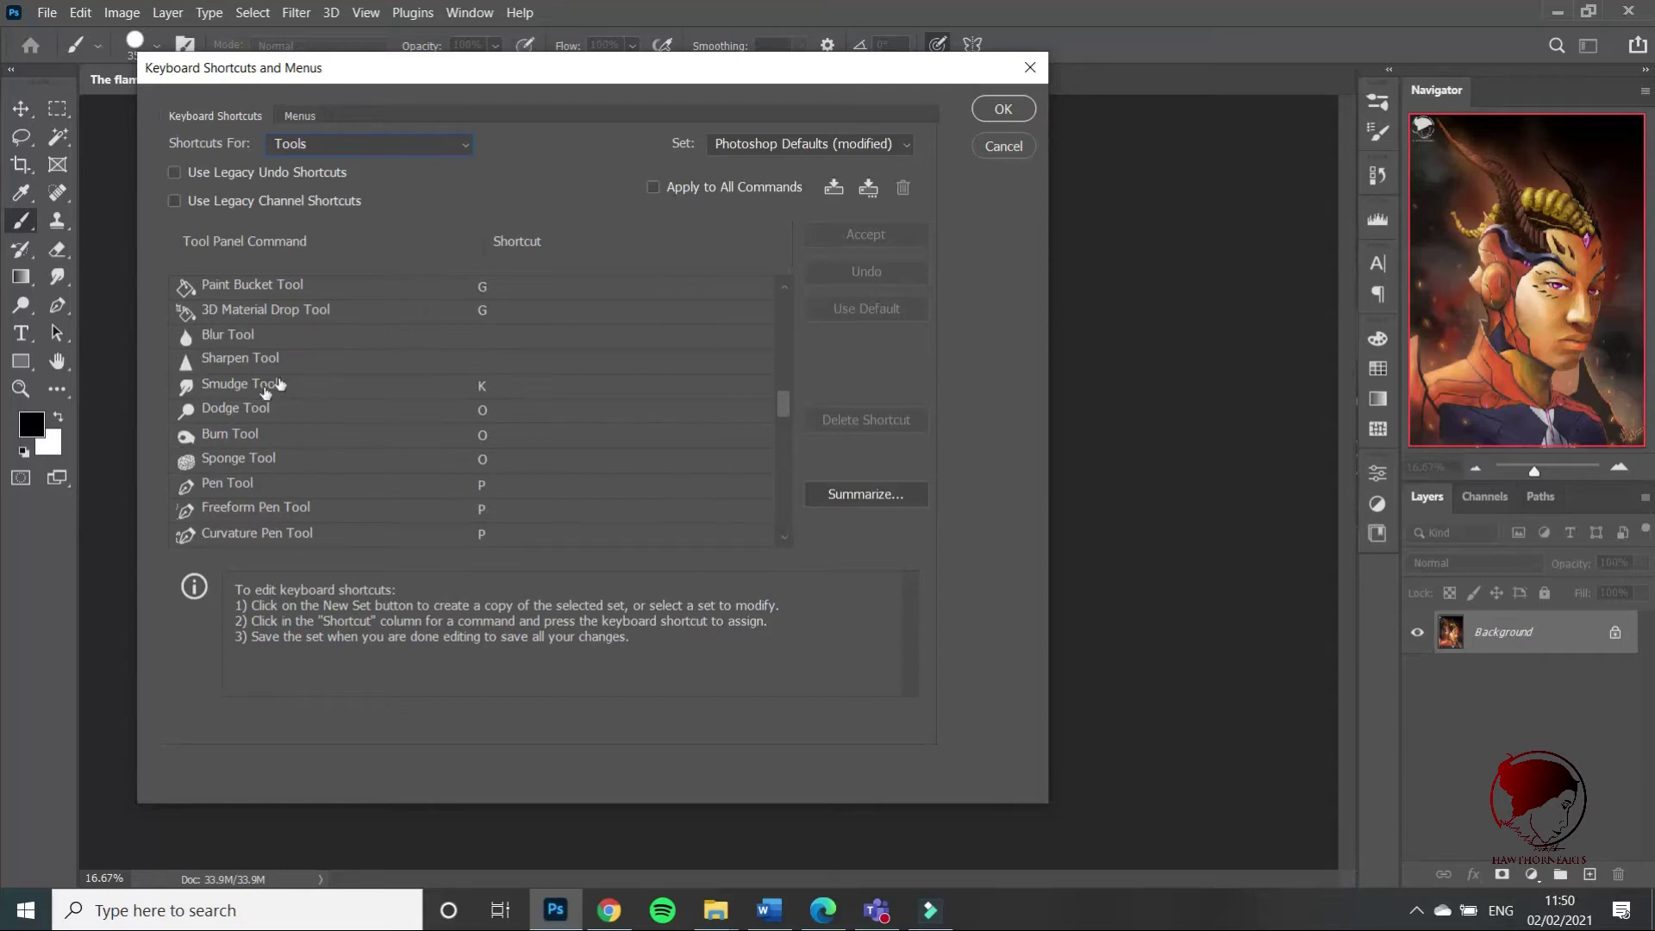
click(485, 390)
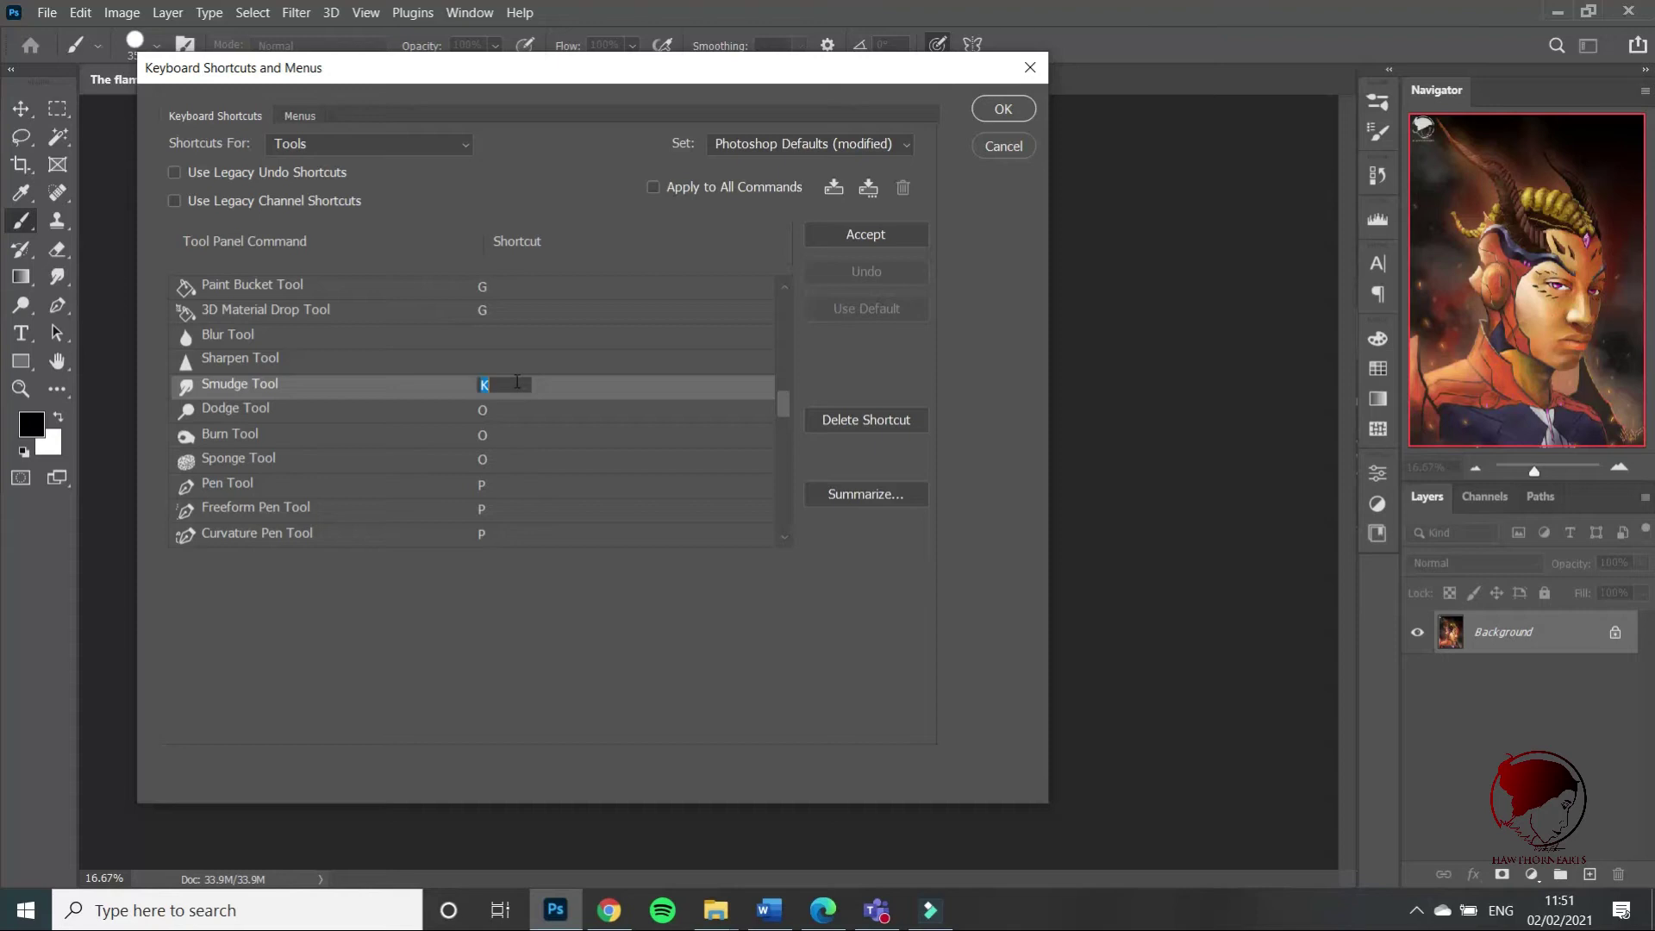
click(517, 381)
click(492, 386)
key(h)
key(shift+h)
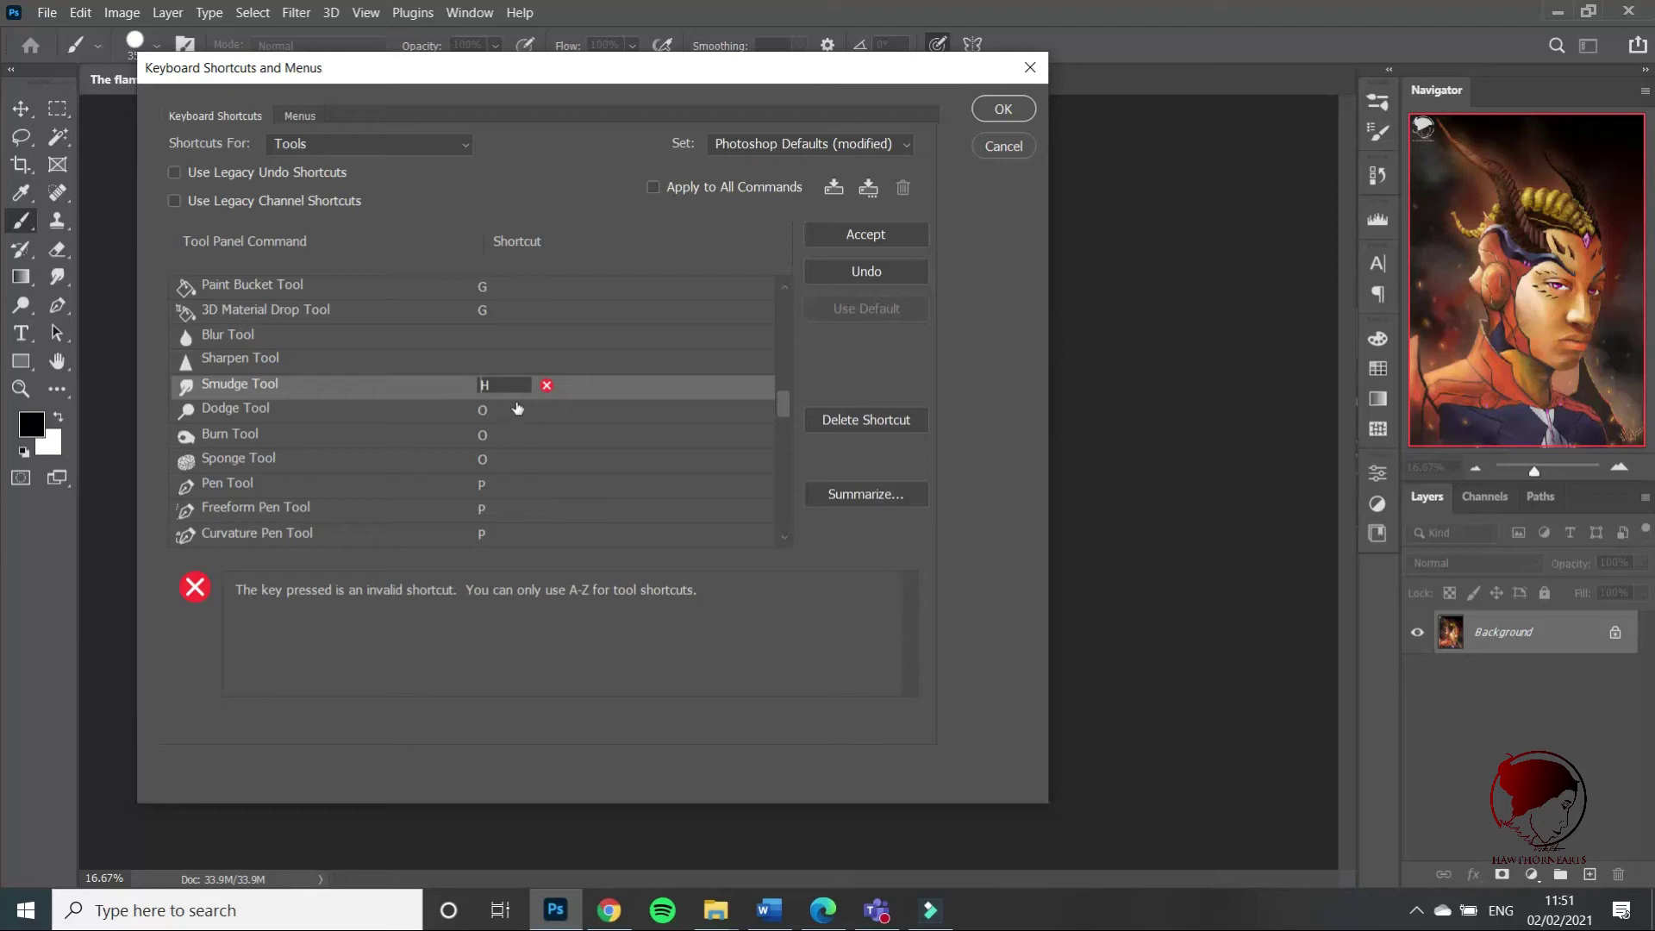
key(k)
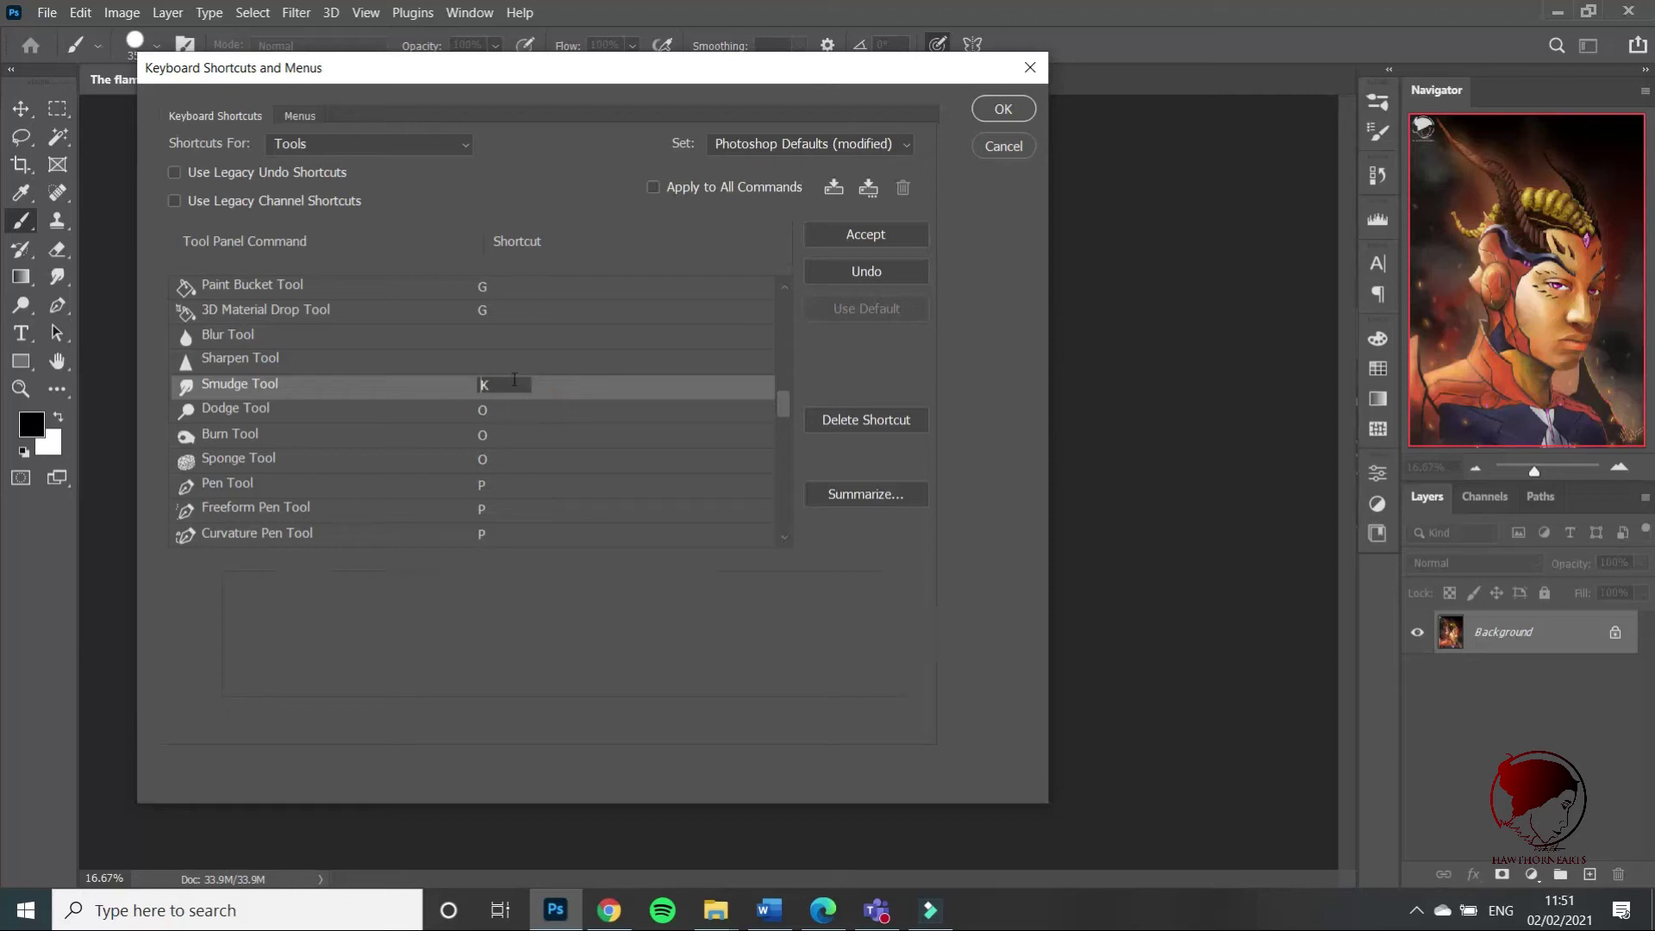
click(458, 555)
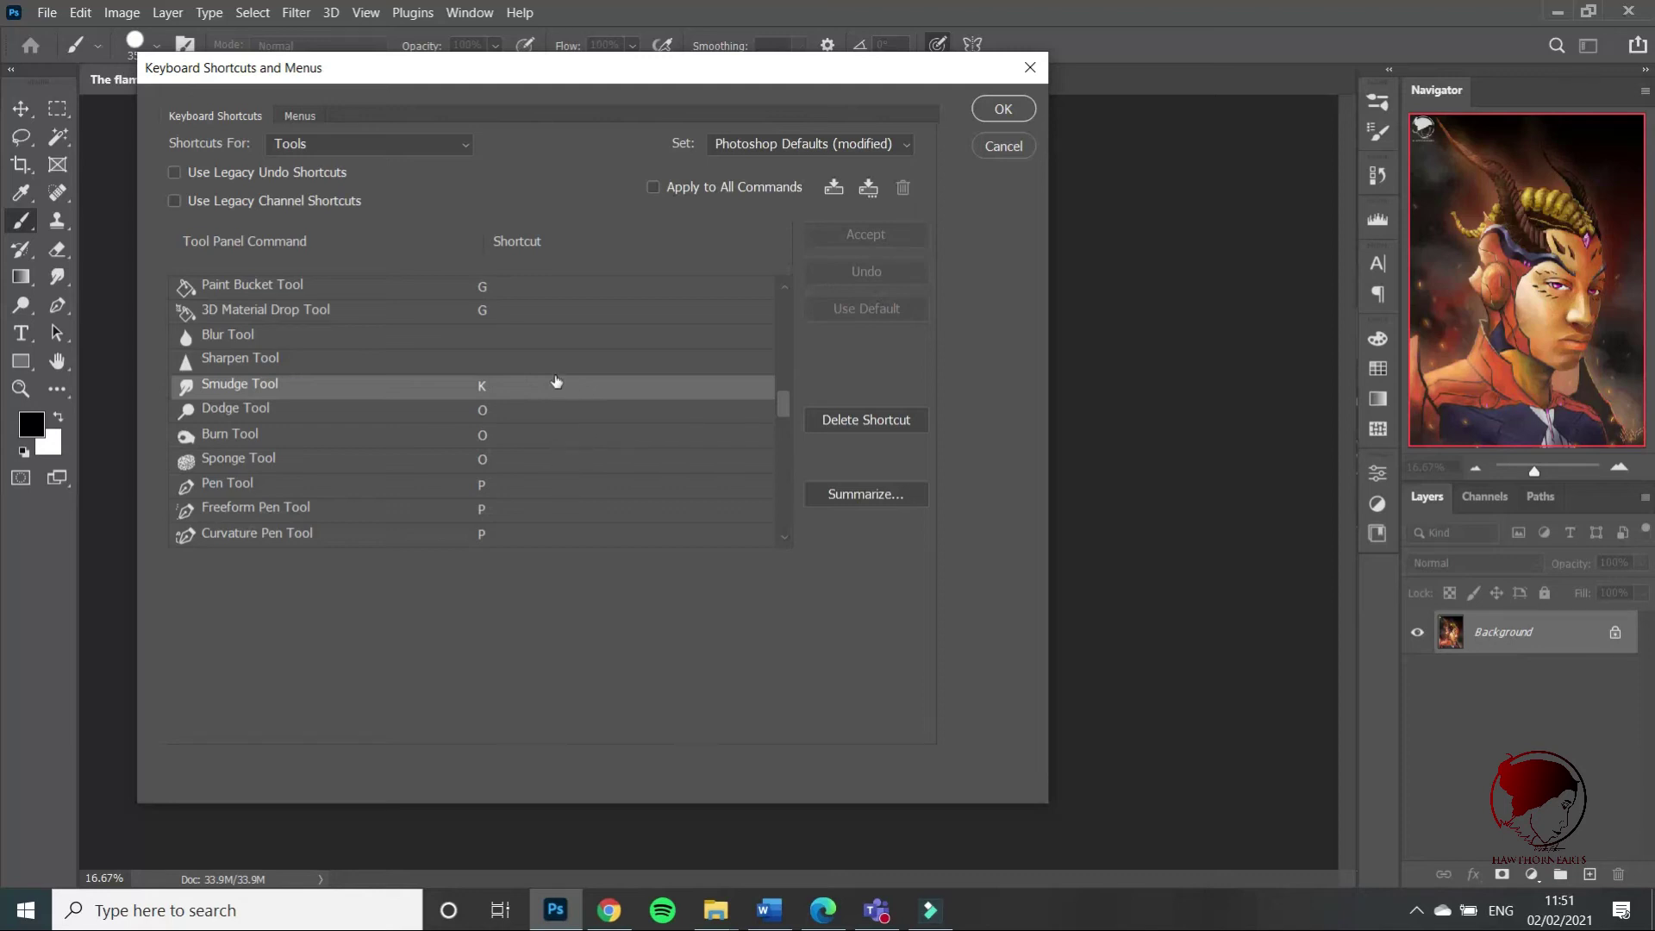
Look back through the tool shortcuts and display the shortcuts for Application Menus instead.
scroll(555, 383, up, 3)
scroll(561, 397, up, 6)
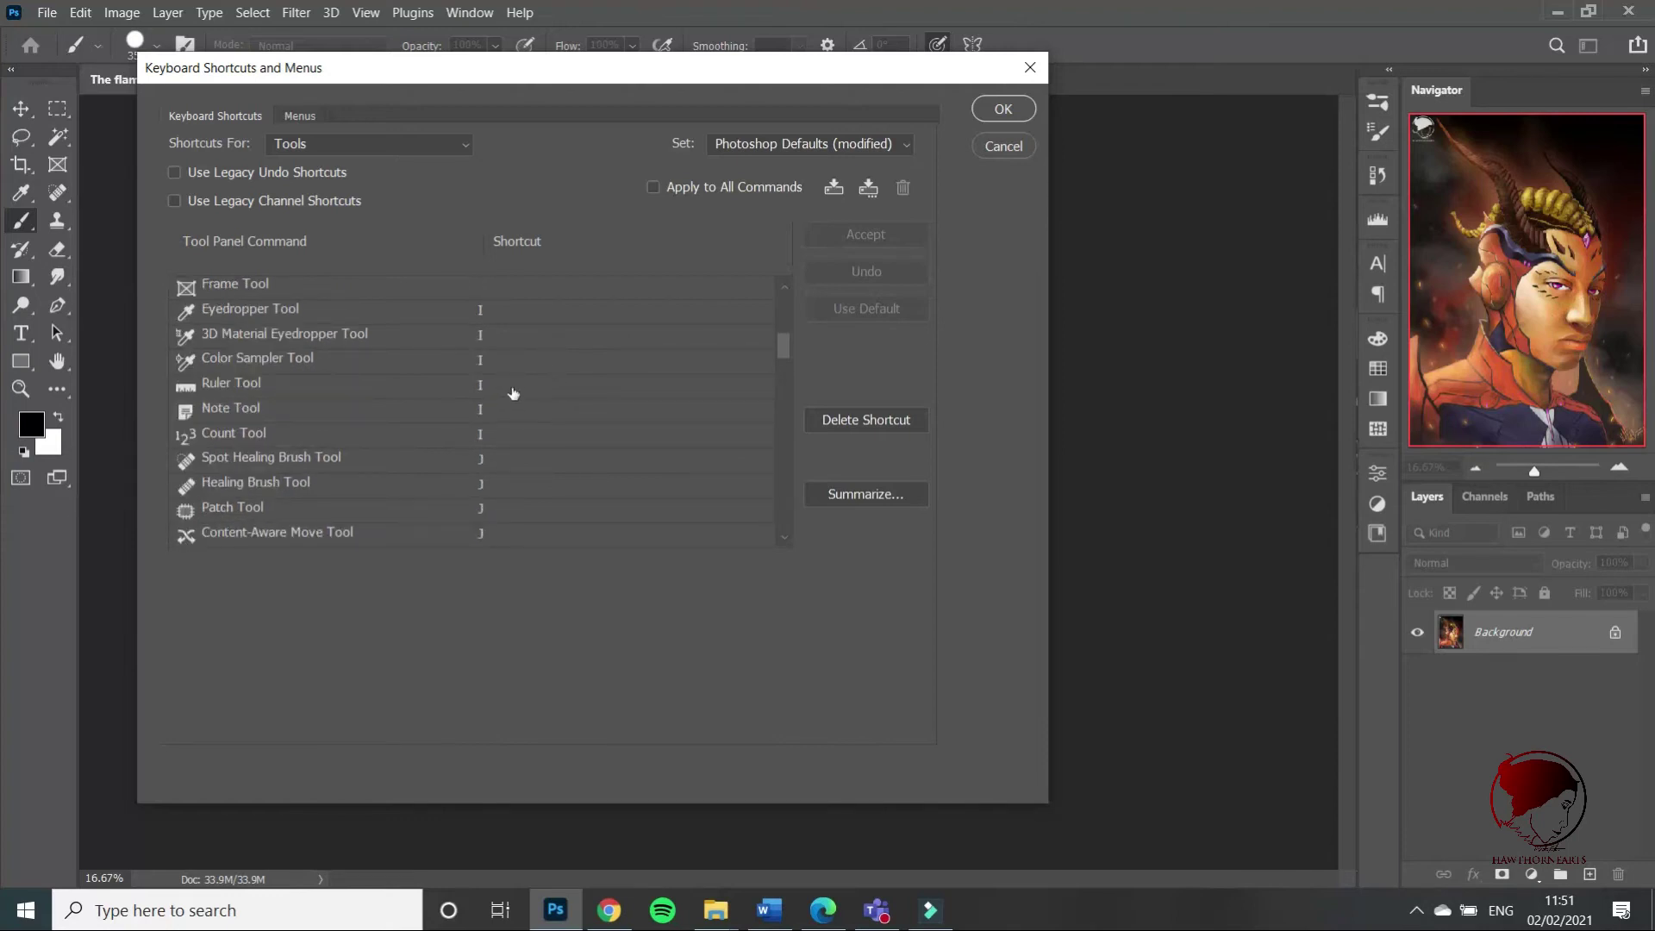
scroll(533, 387, up, 1)
scroll(539, 390, up, 3)
scroll(546, 370, up, 2)
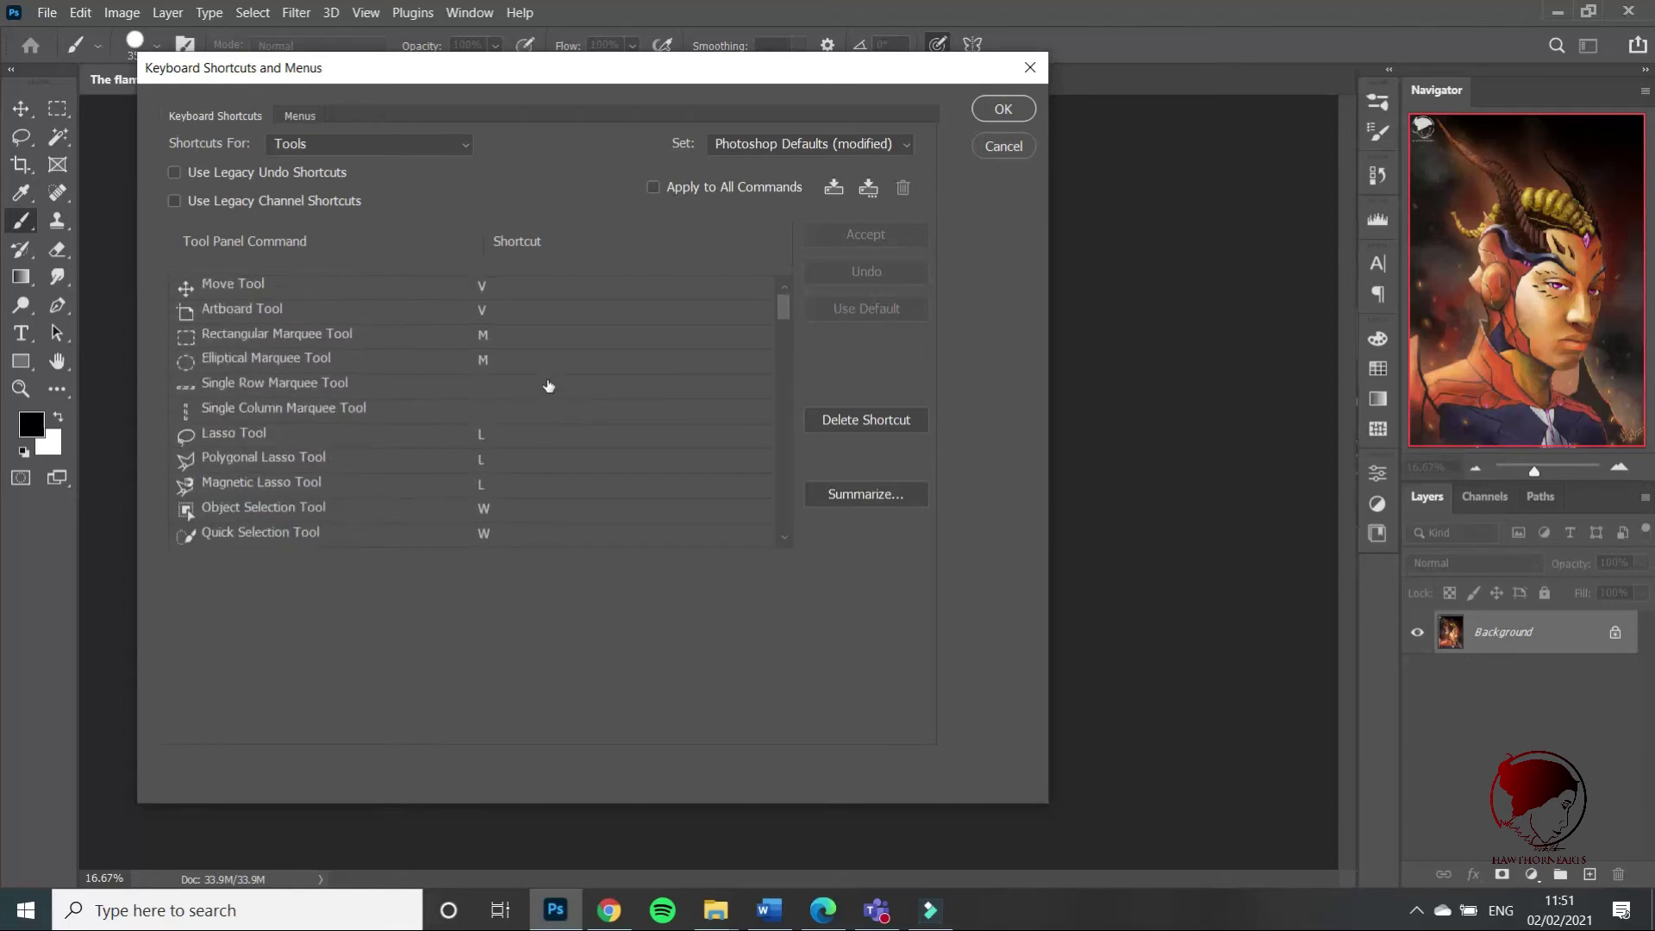
click(463, 143)
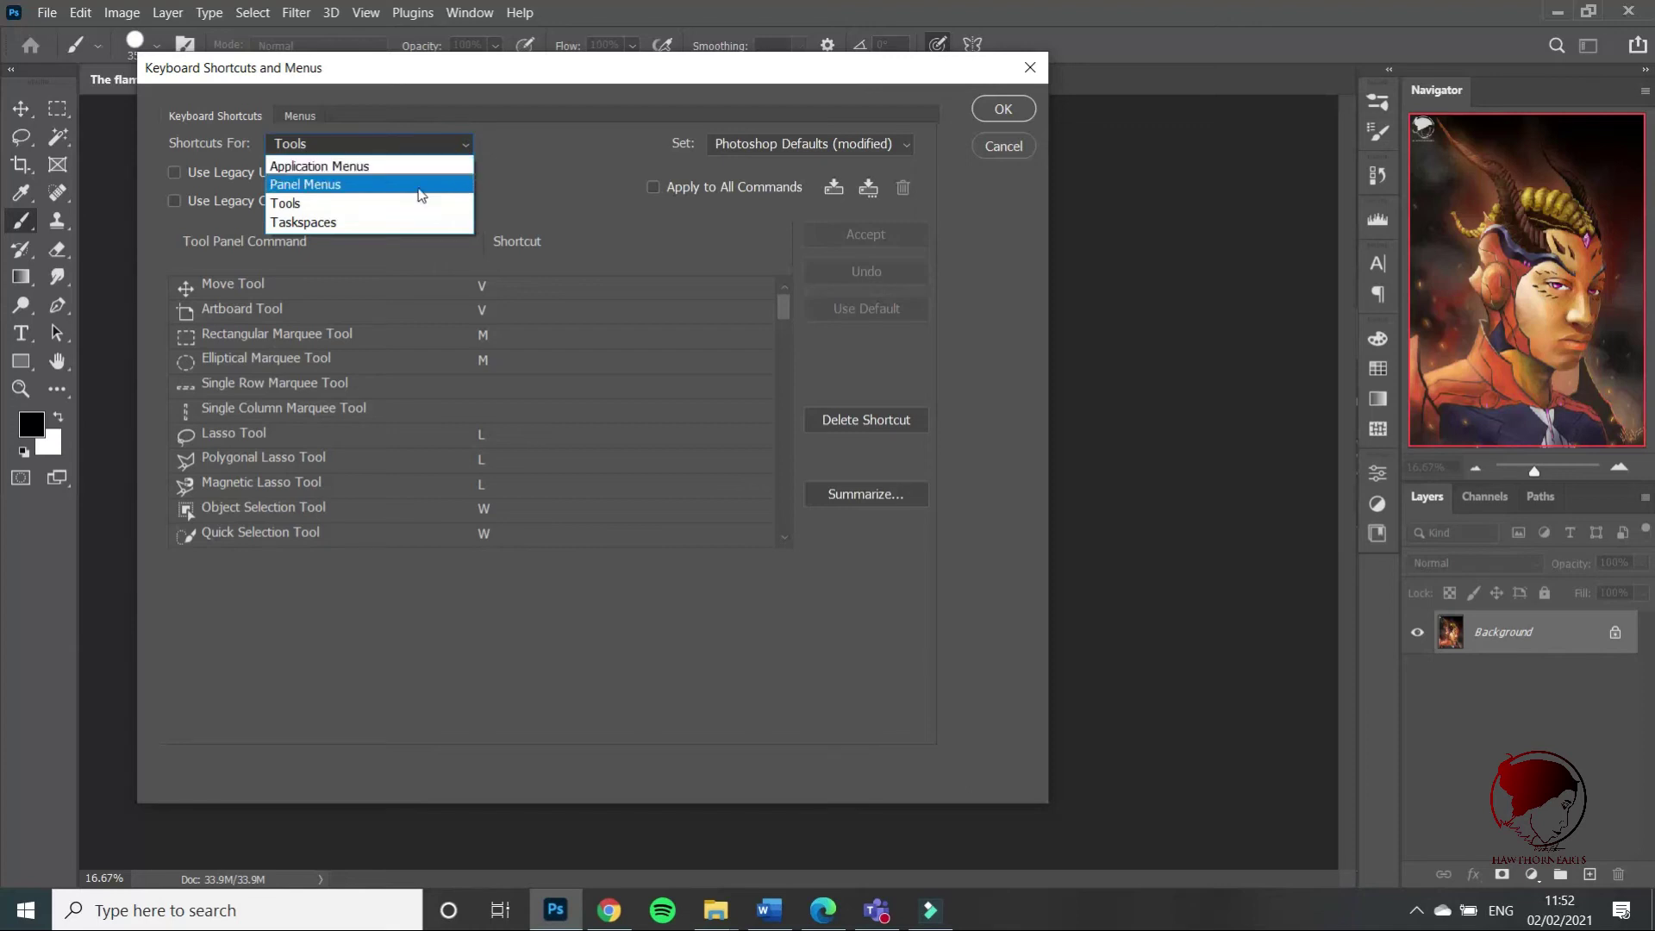
click(360, 172)
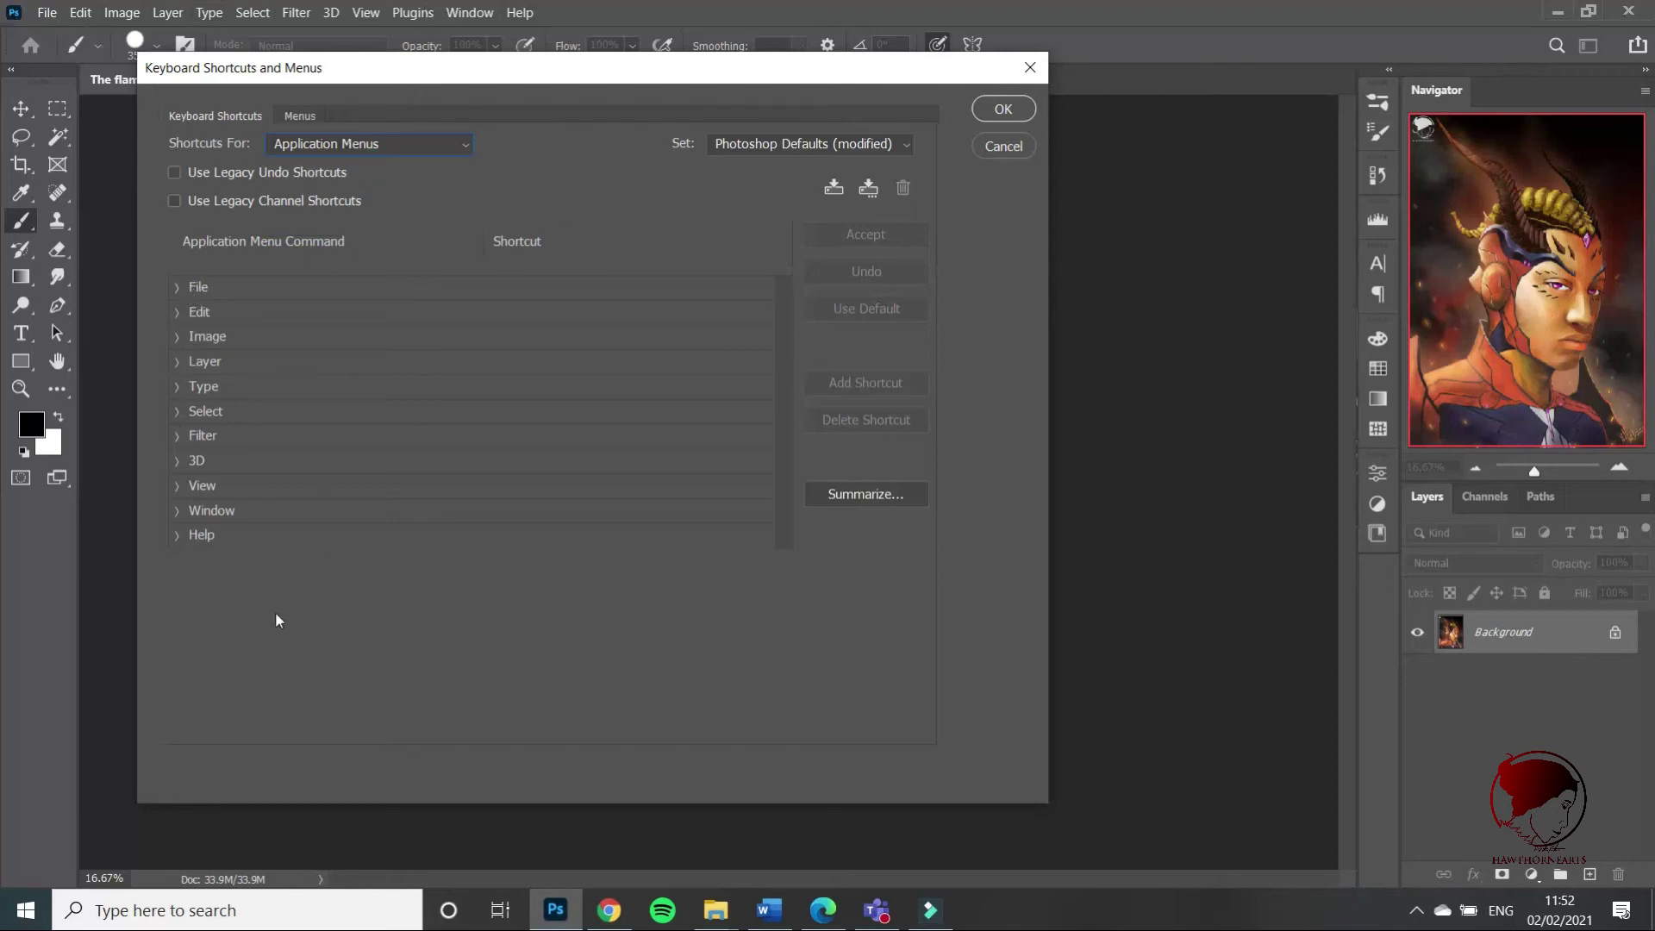
Examine the shortcuts of the File commands and check which shortcut sets are available.
click(178, 288)
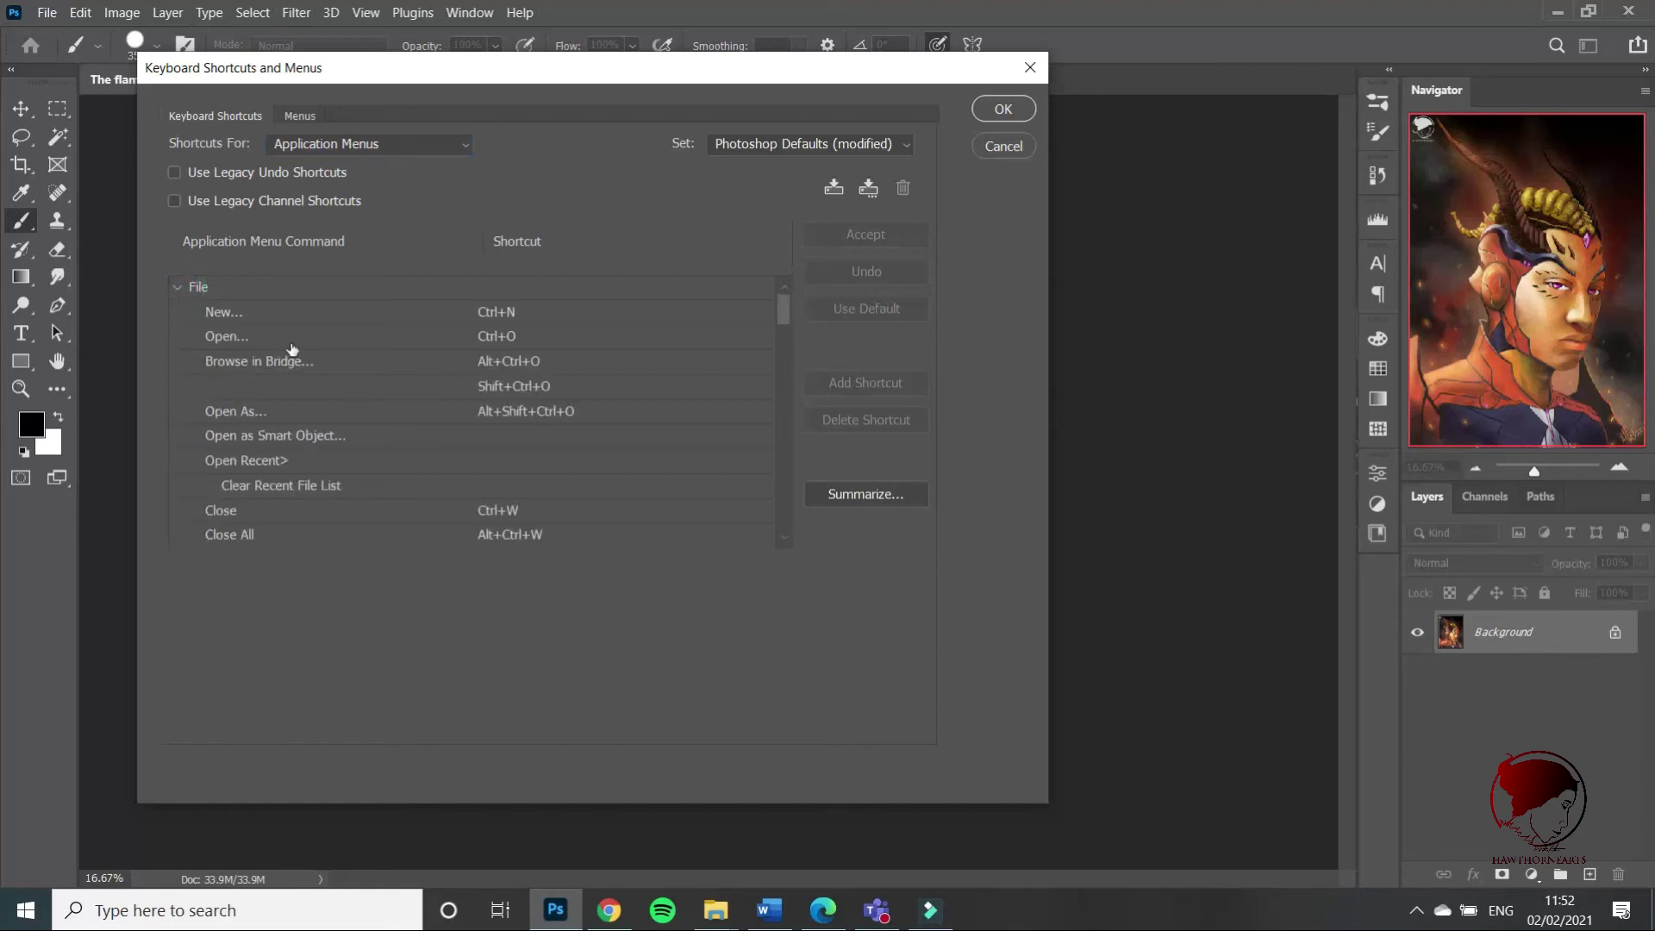
scroll(517, 366, down, 2)
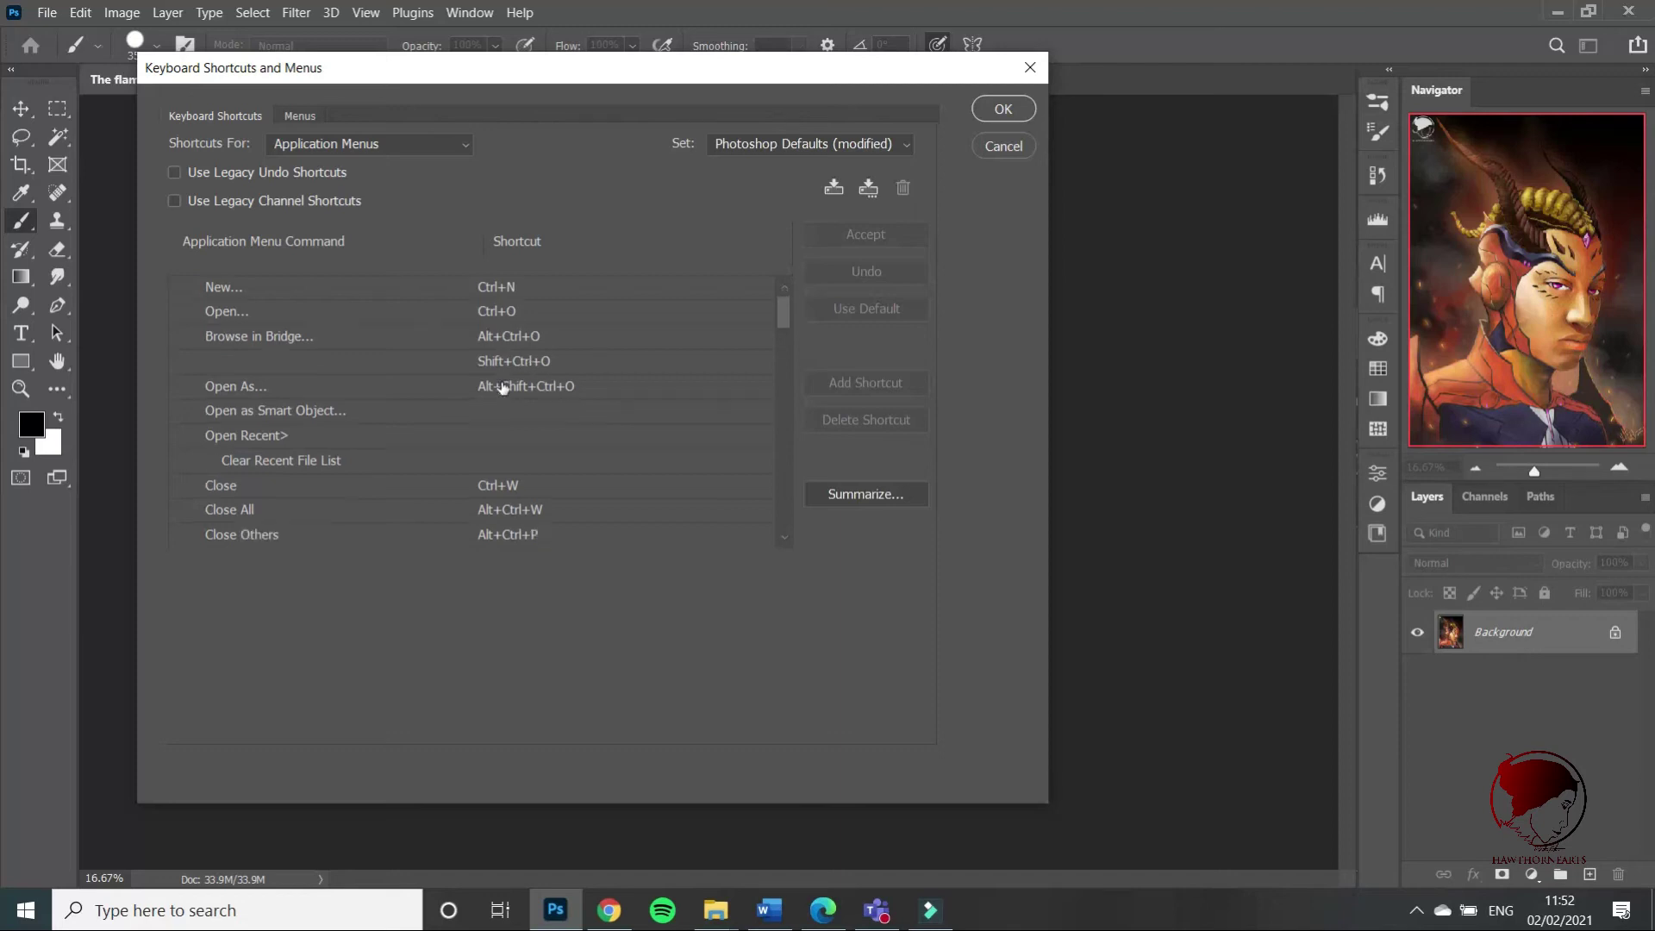
scroll(508, 422, down, 2)
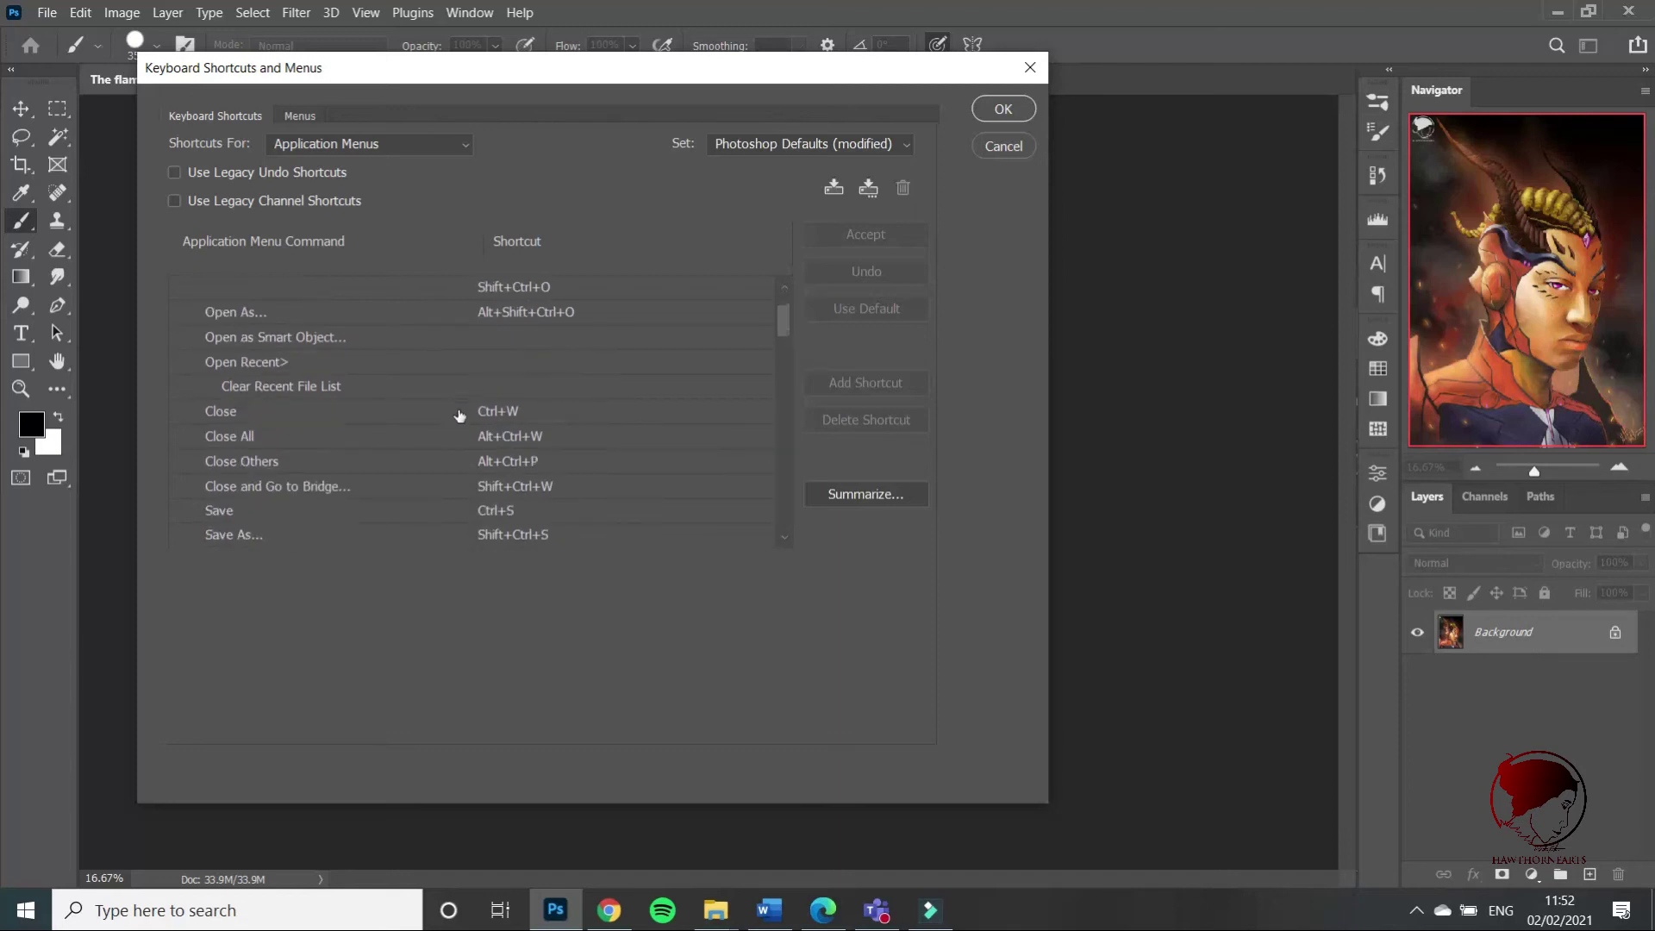
scroll(508, 361, down, 1)
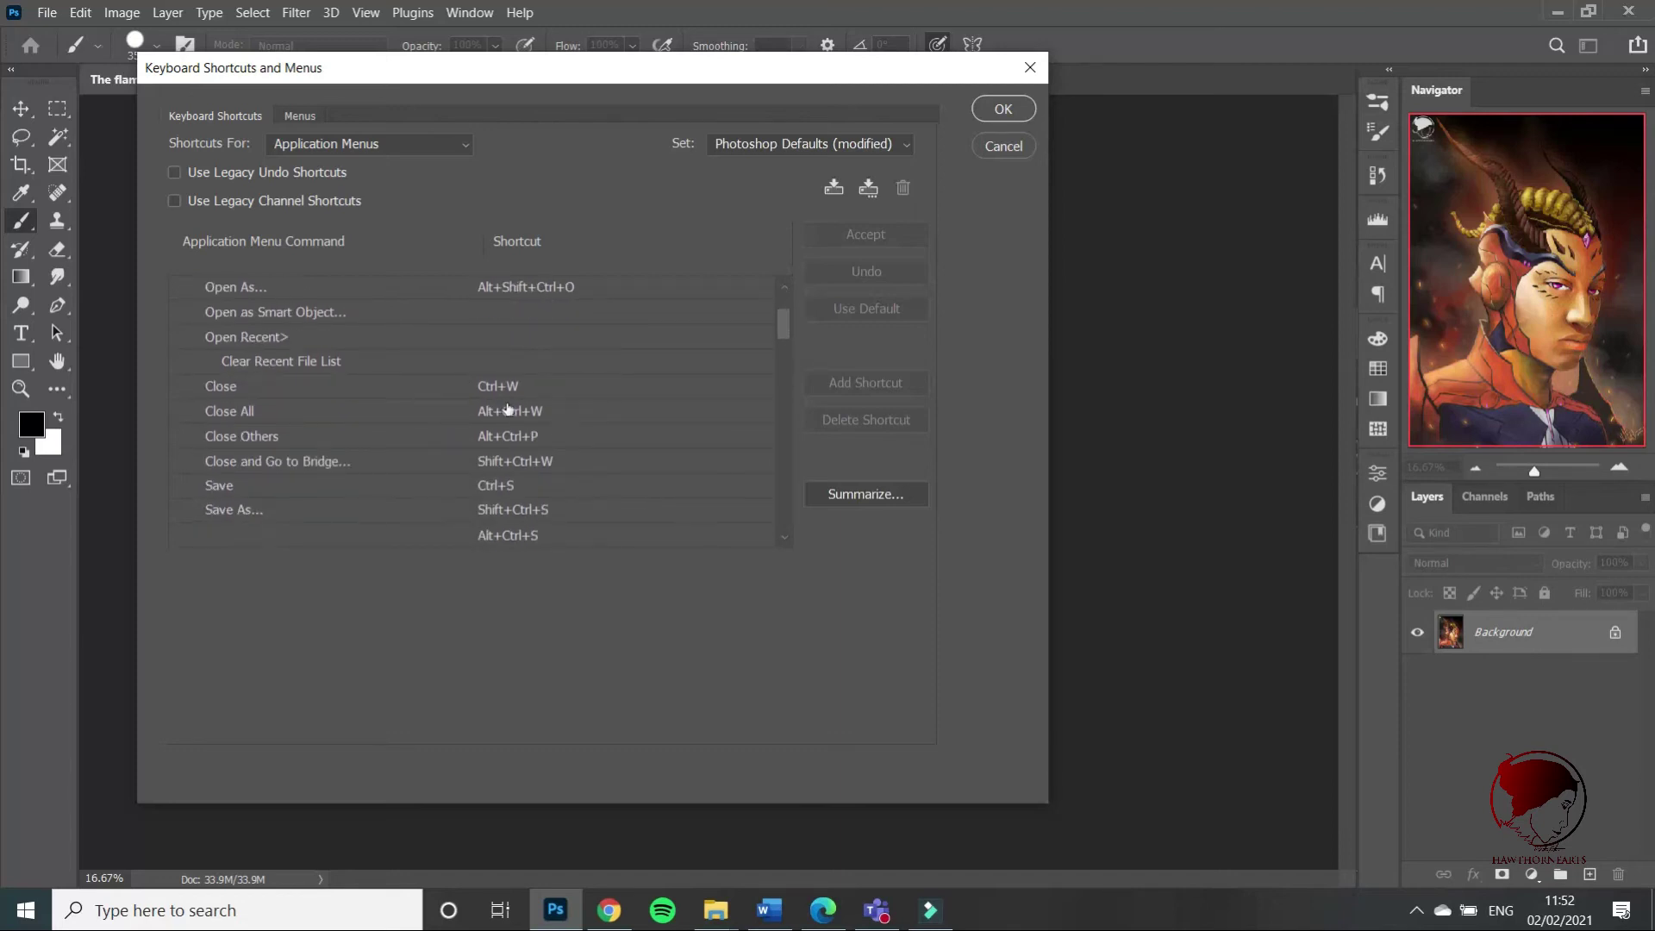
scroll(452, 366, up, 1)
scroll(452, 366, up, 4)
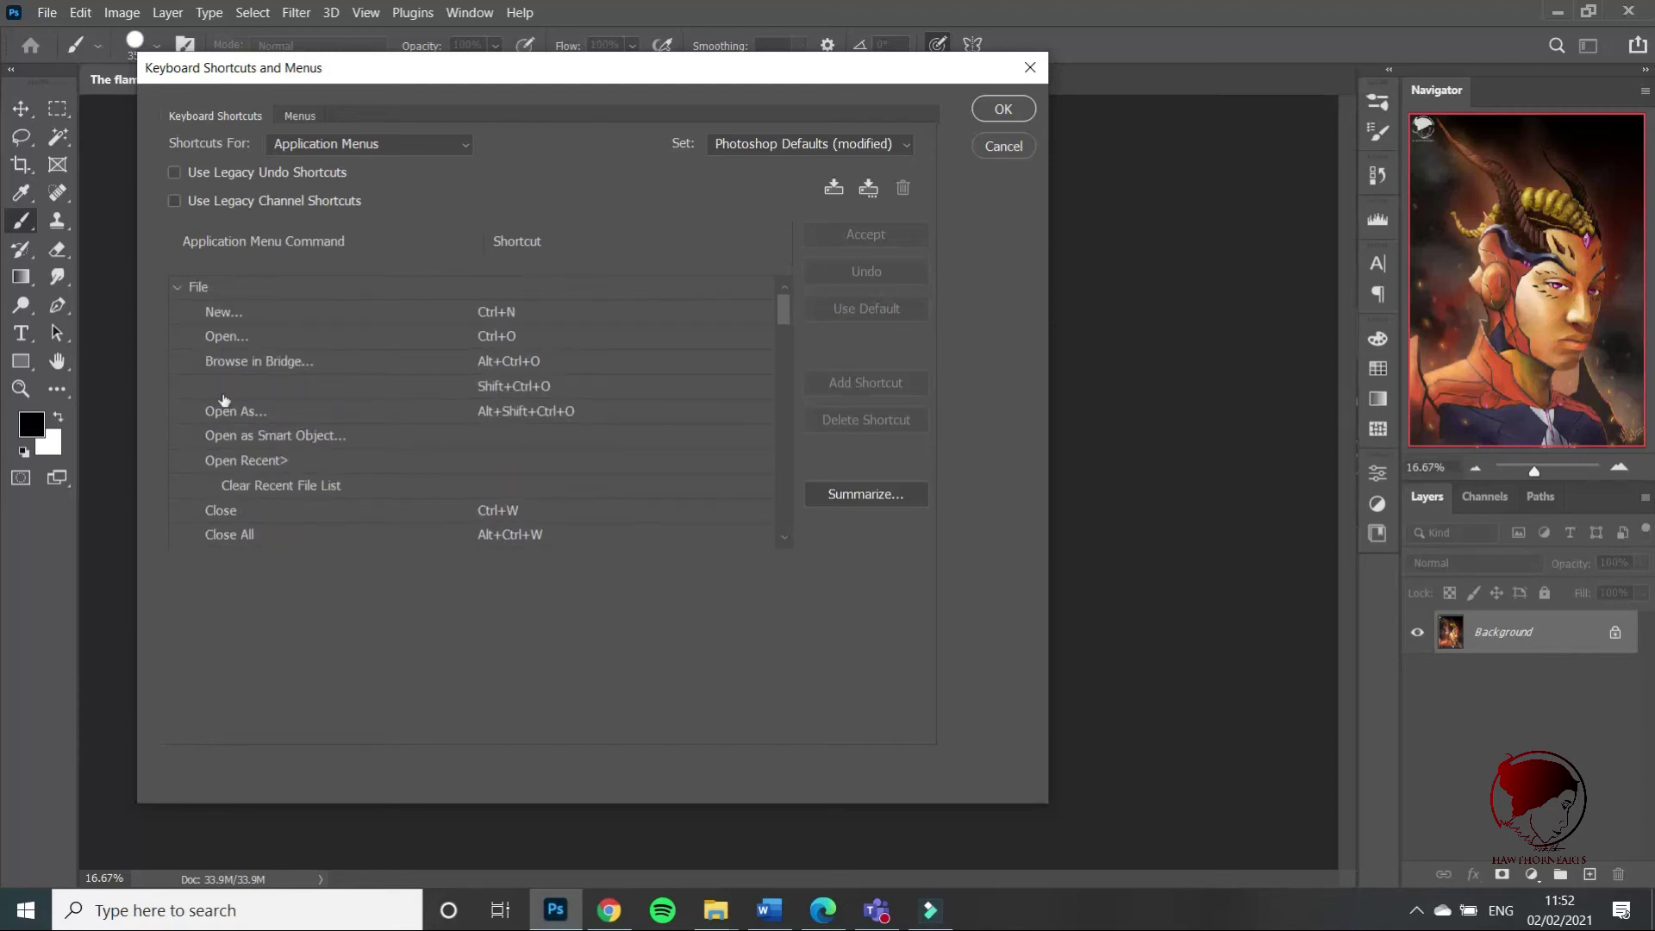
click(241, 293)
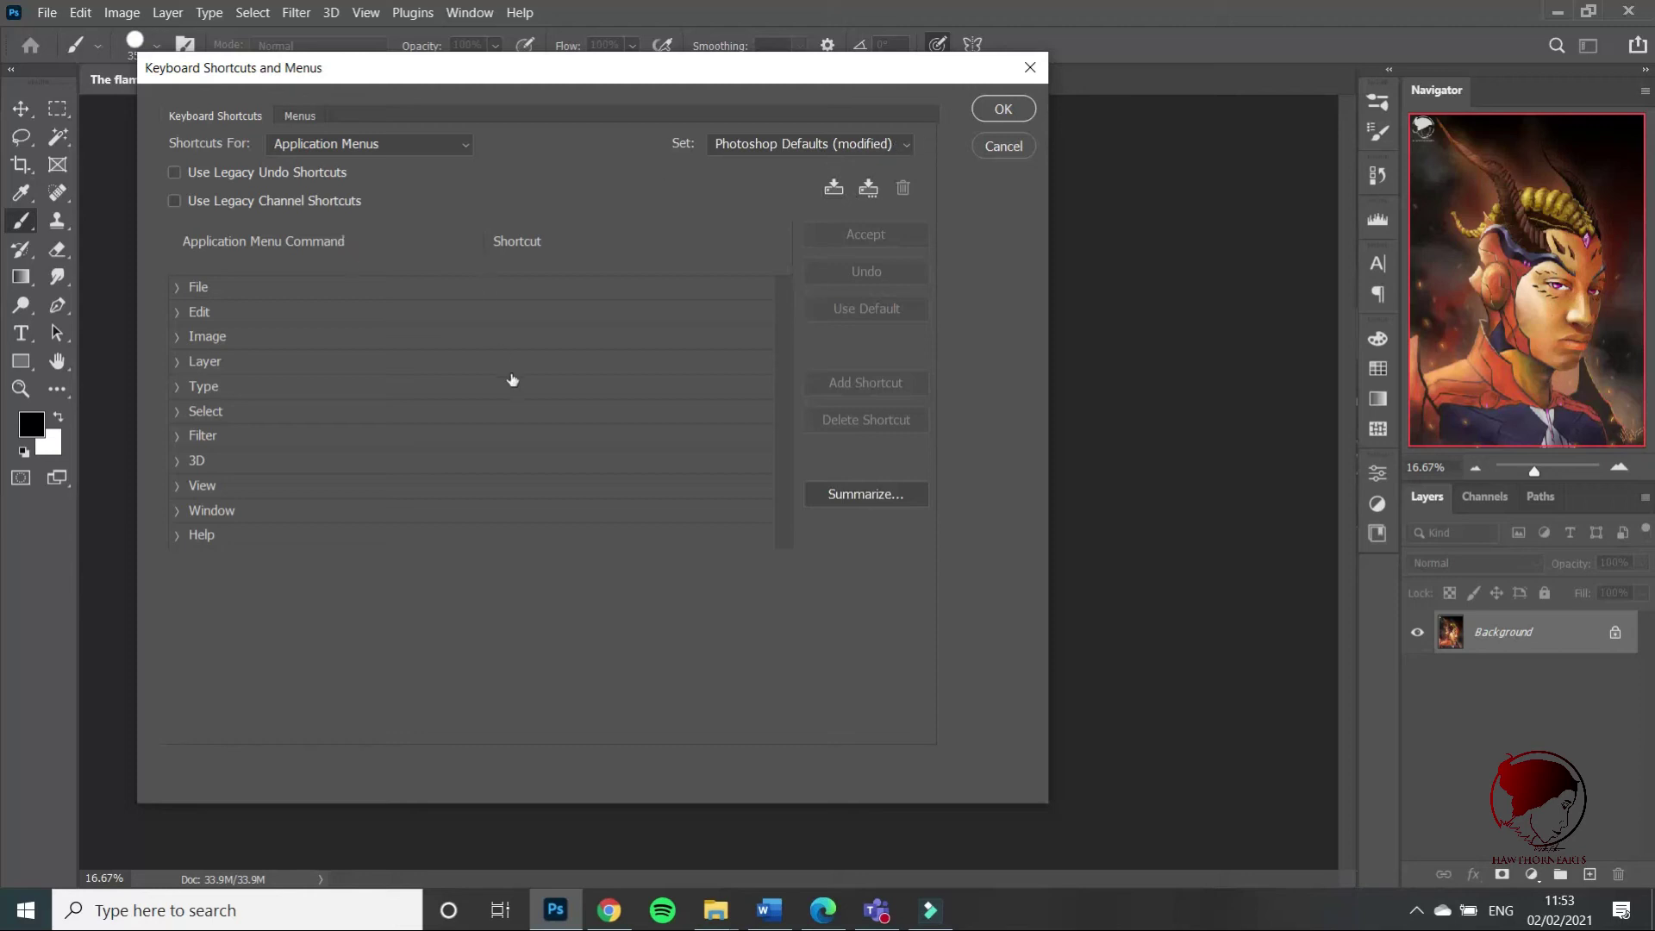
click(815, 143)
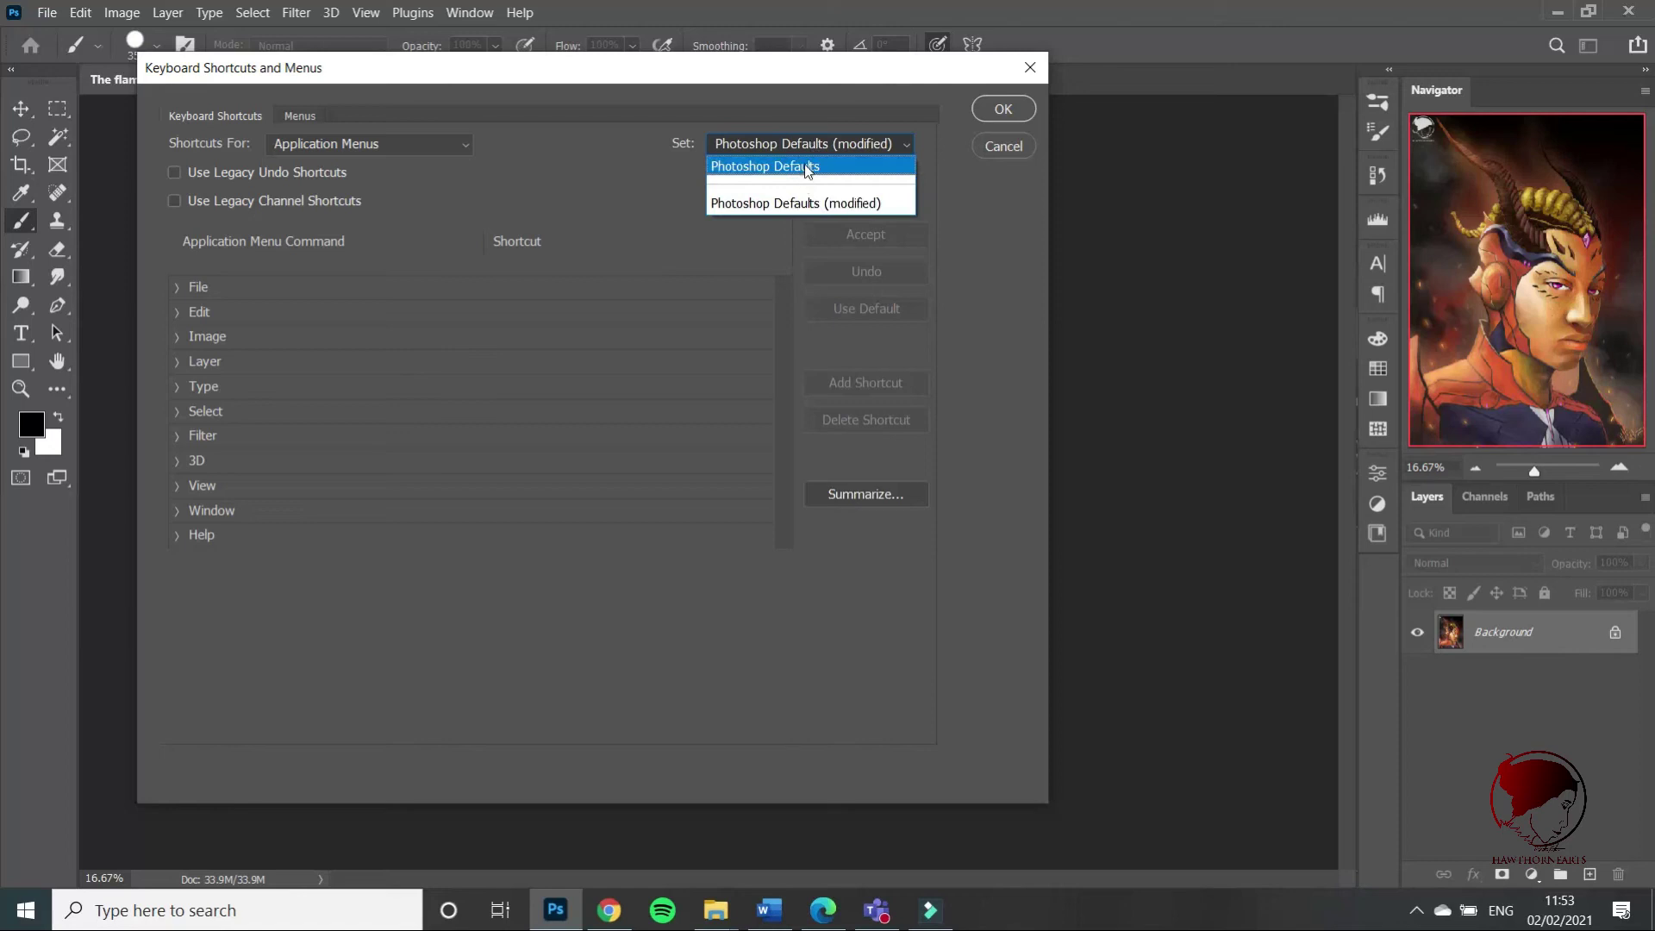
click(495, 180)
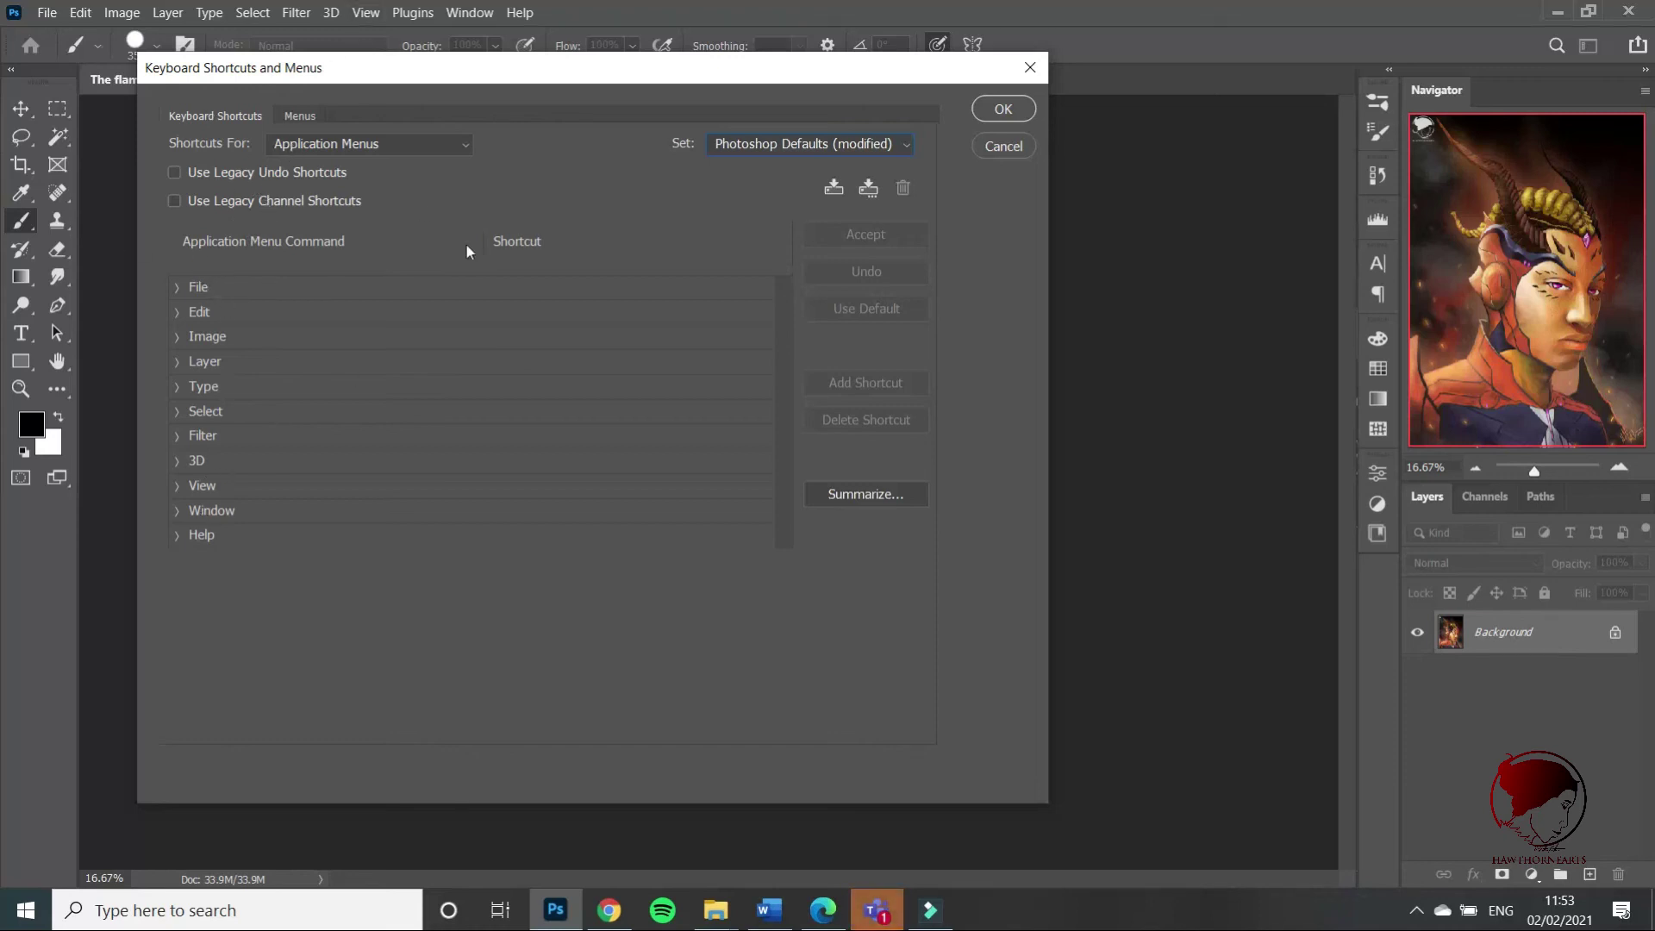
Hide and reshow the File menu's Open Recent command in the menu visibility settings, and accept the shortcut and menu settings.
click(312, 116)
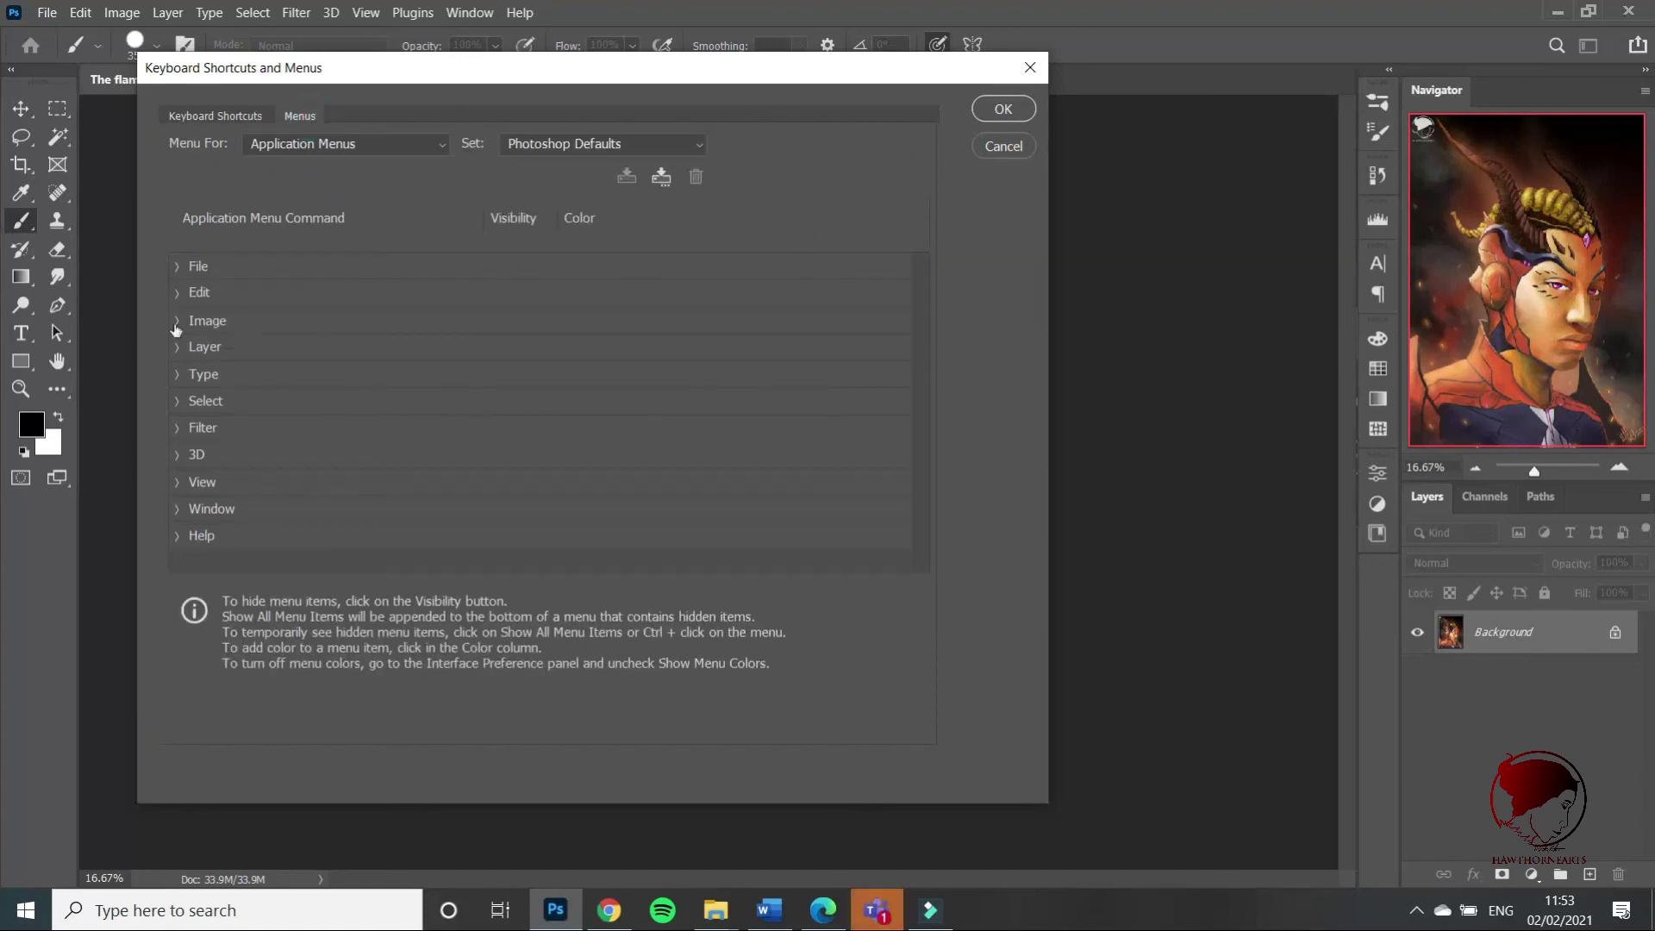
click(178, 267)
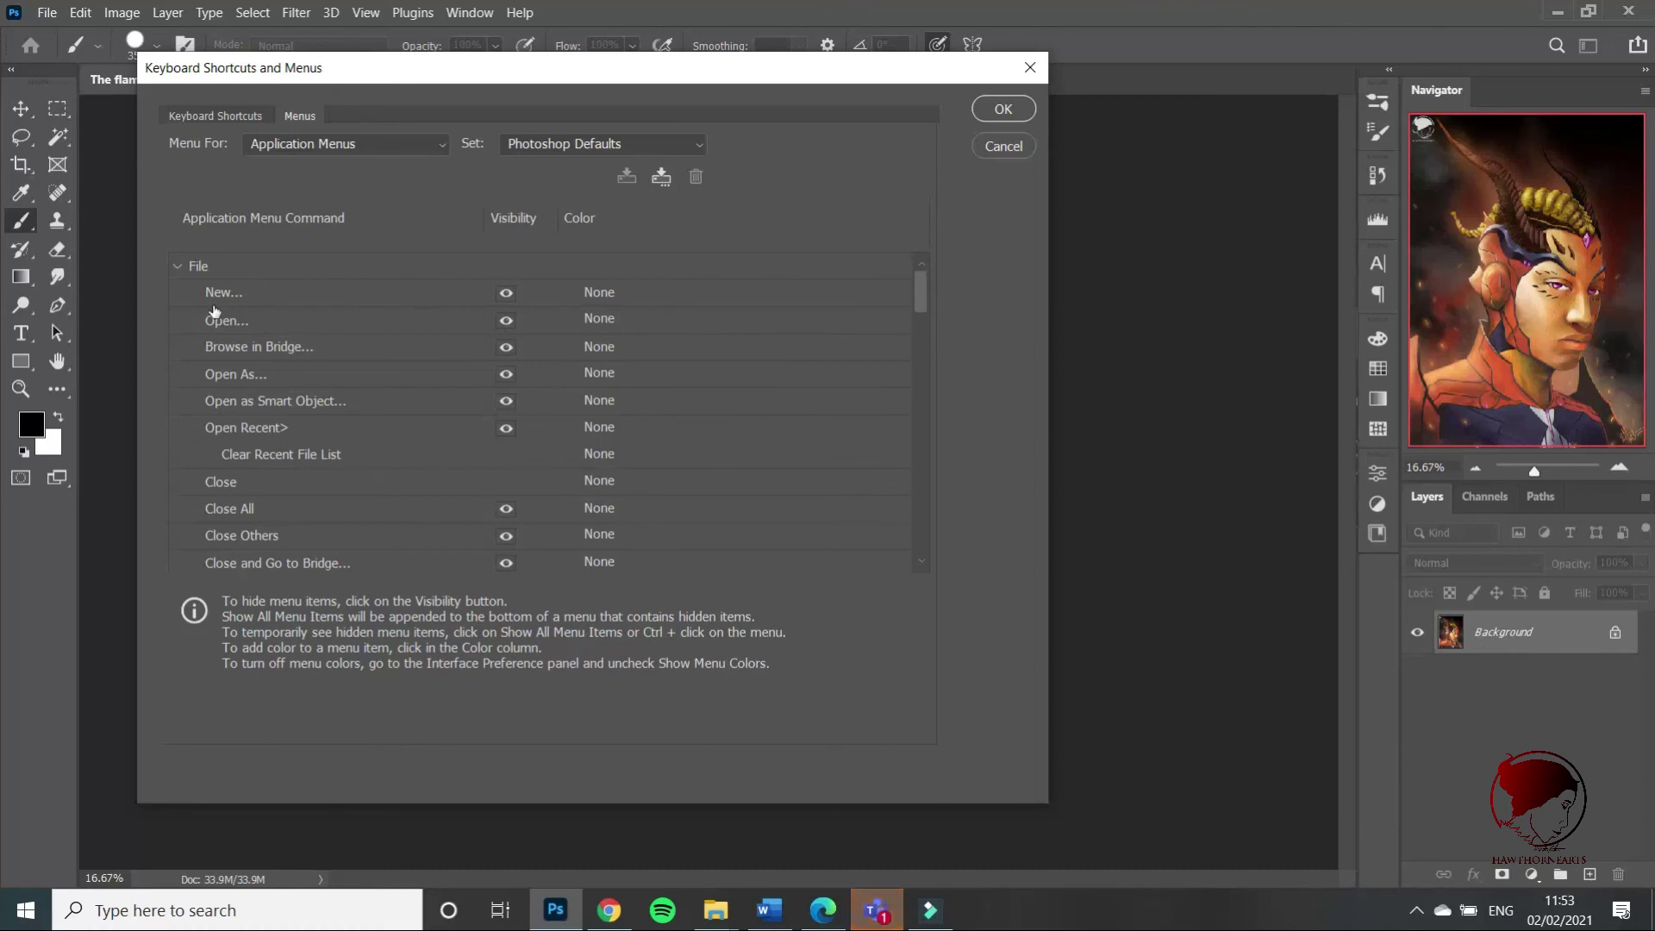
click(506, 428)
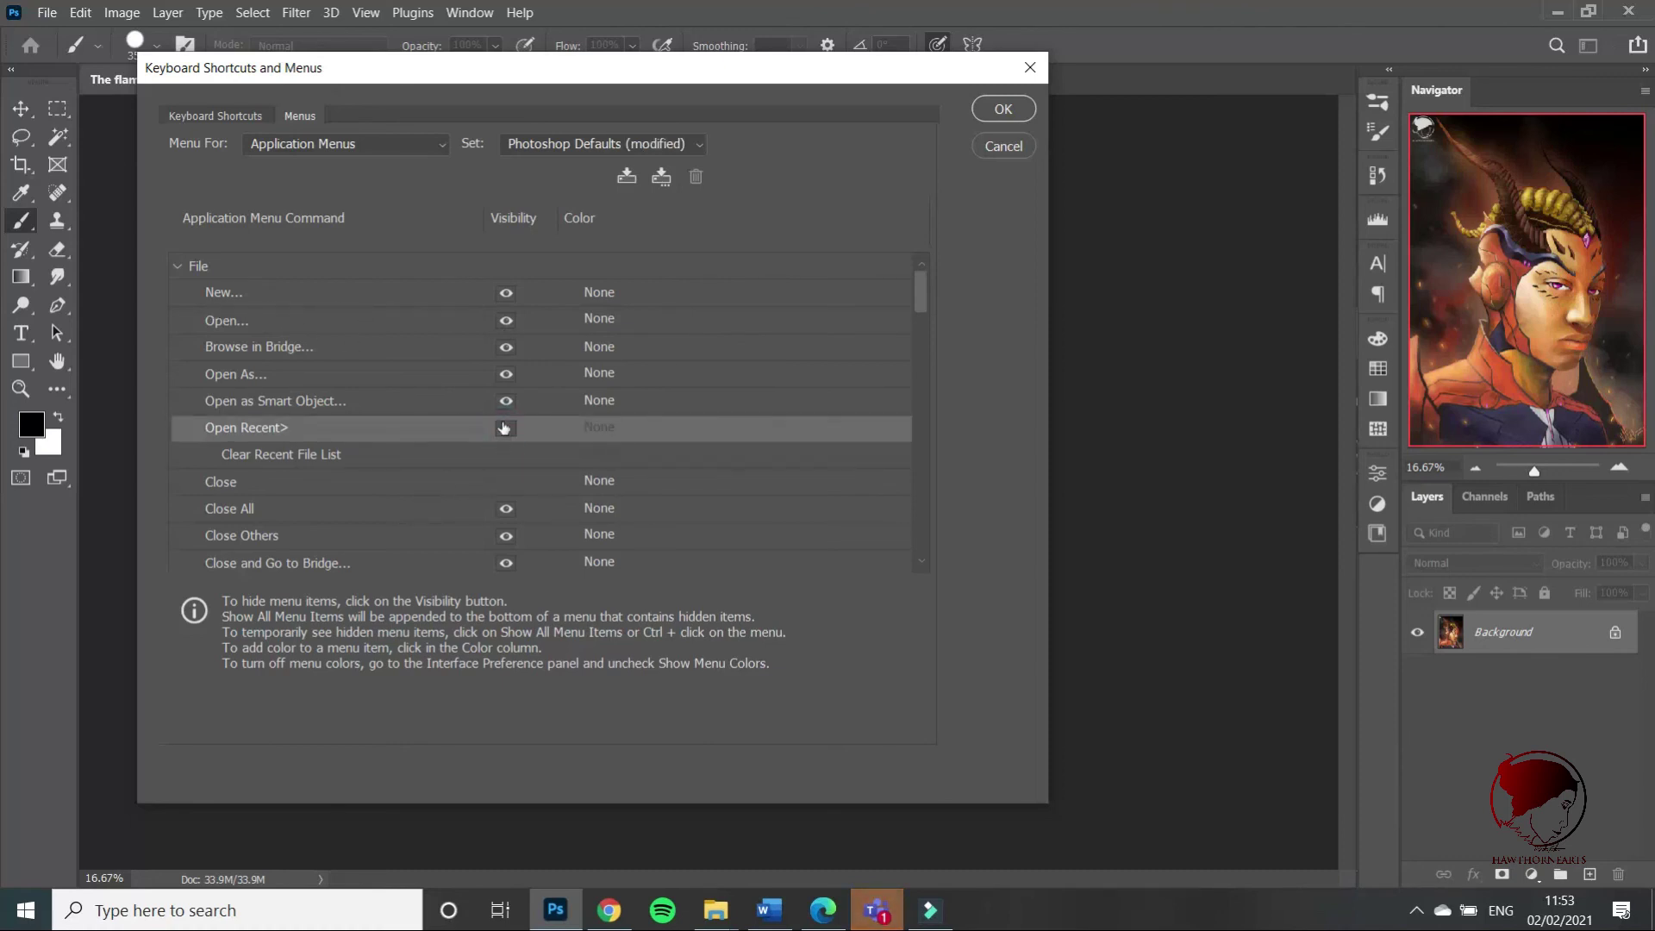
click(506, 428)
click(187, 268)
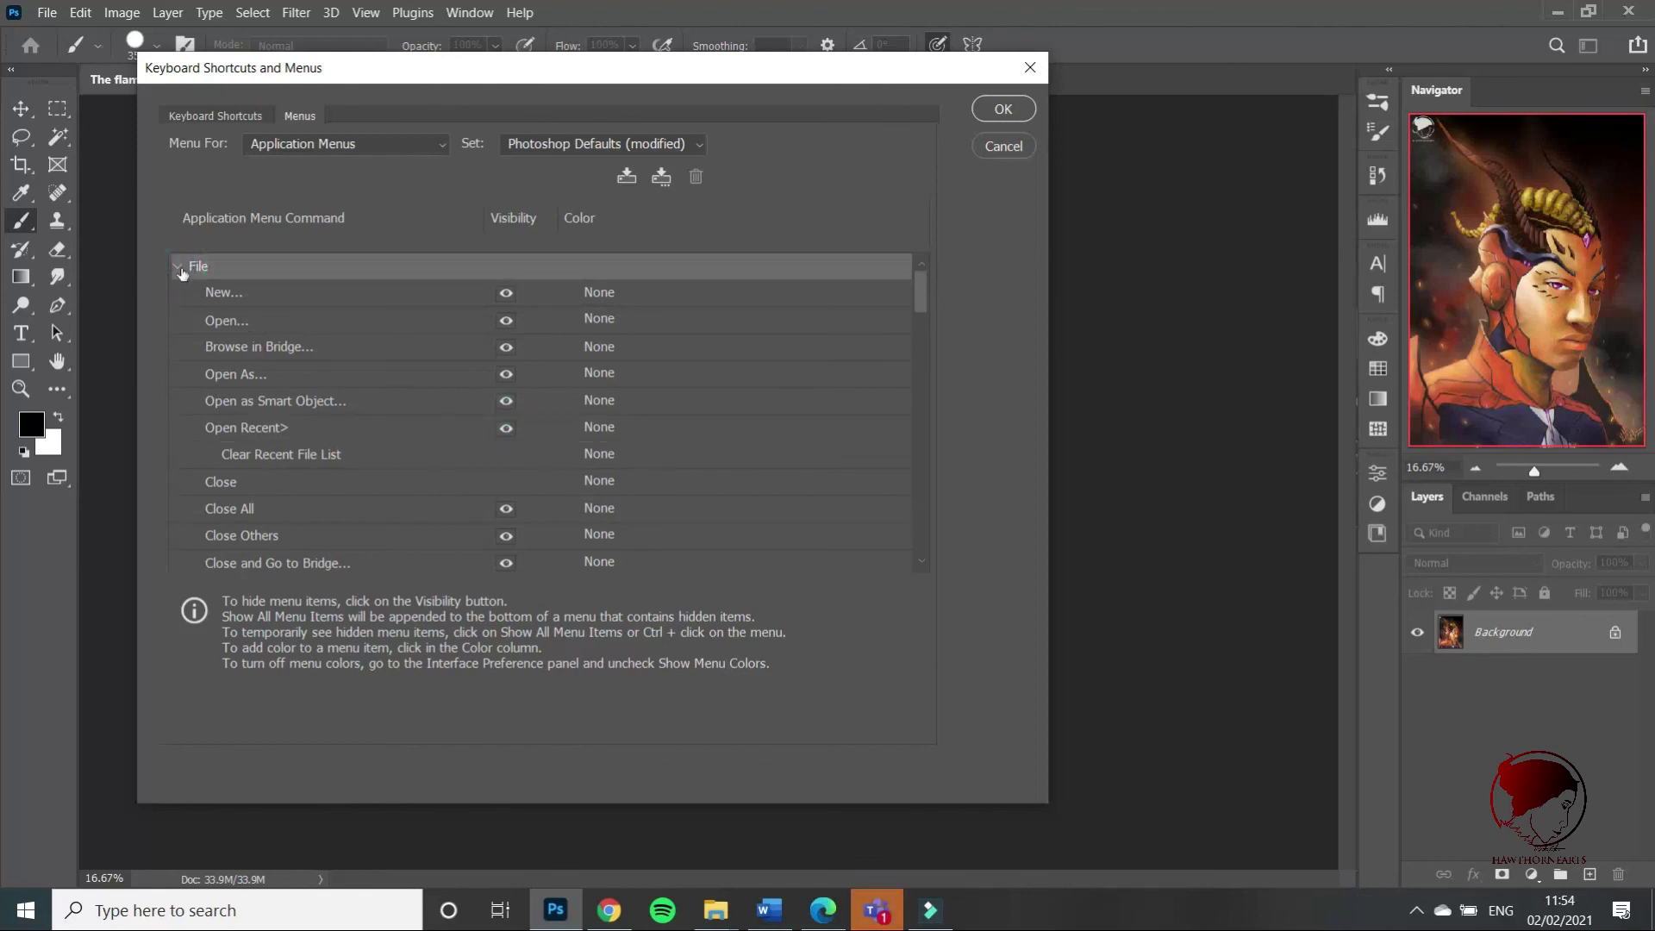
click(178, 266)
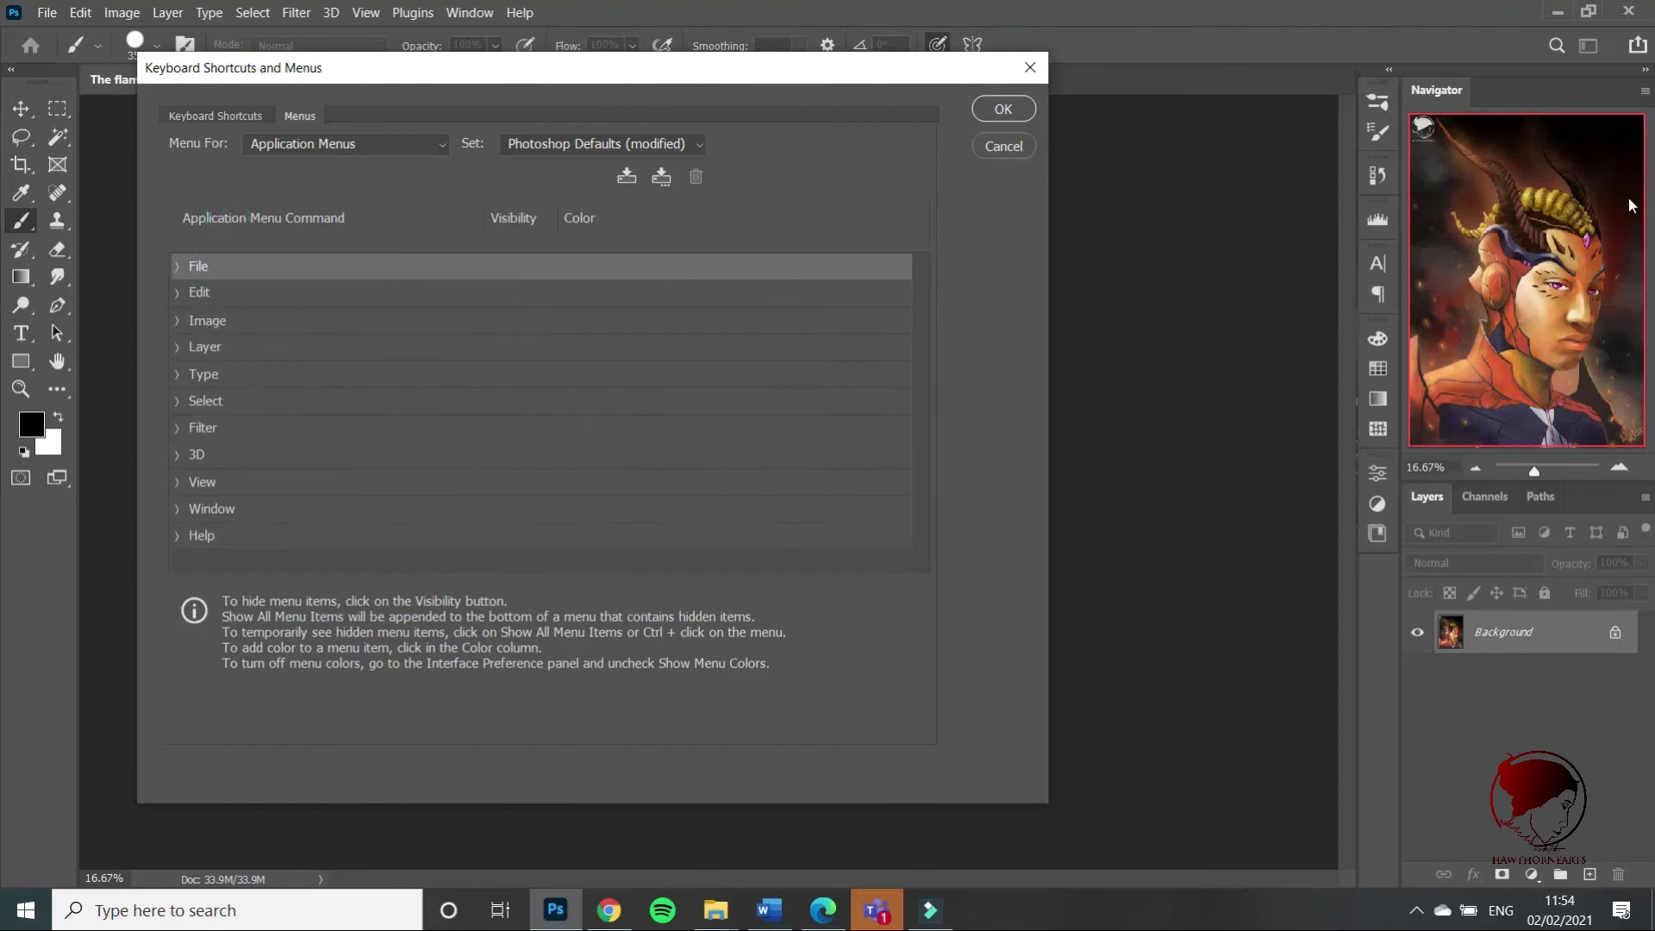
click(1002, 109)
Switch between the Rotate View and Eraser tools, ending on Rotate View, and change the screen mode to full screen with menu bar.
key(r)
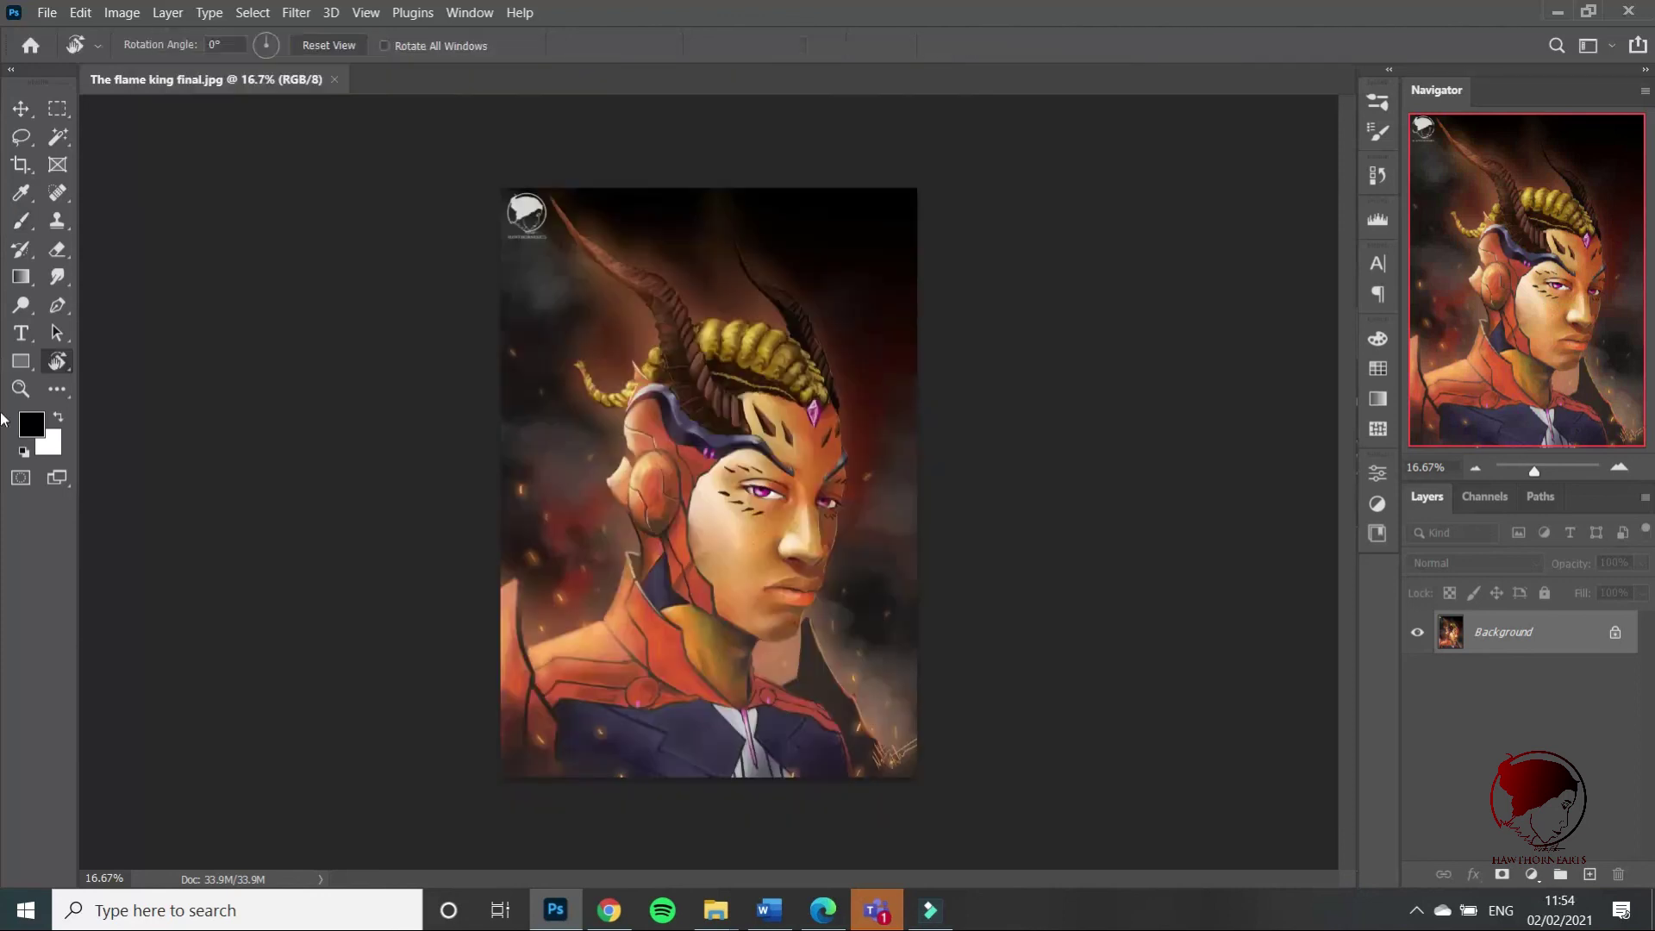
key(b)
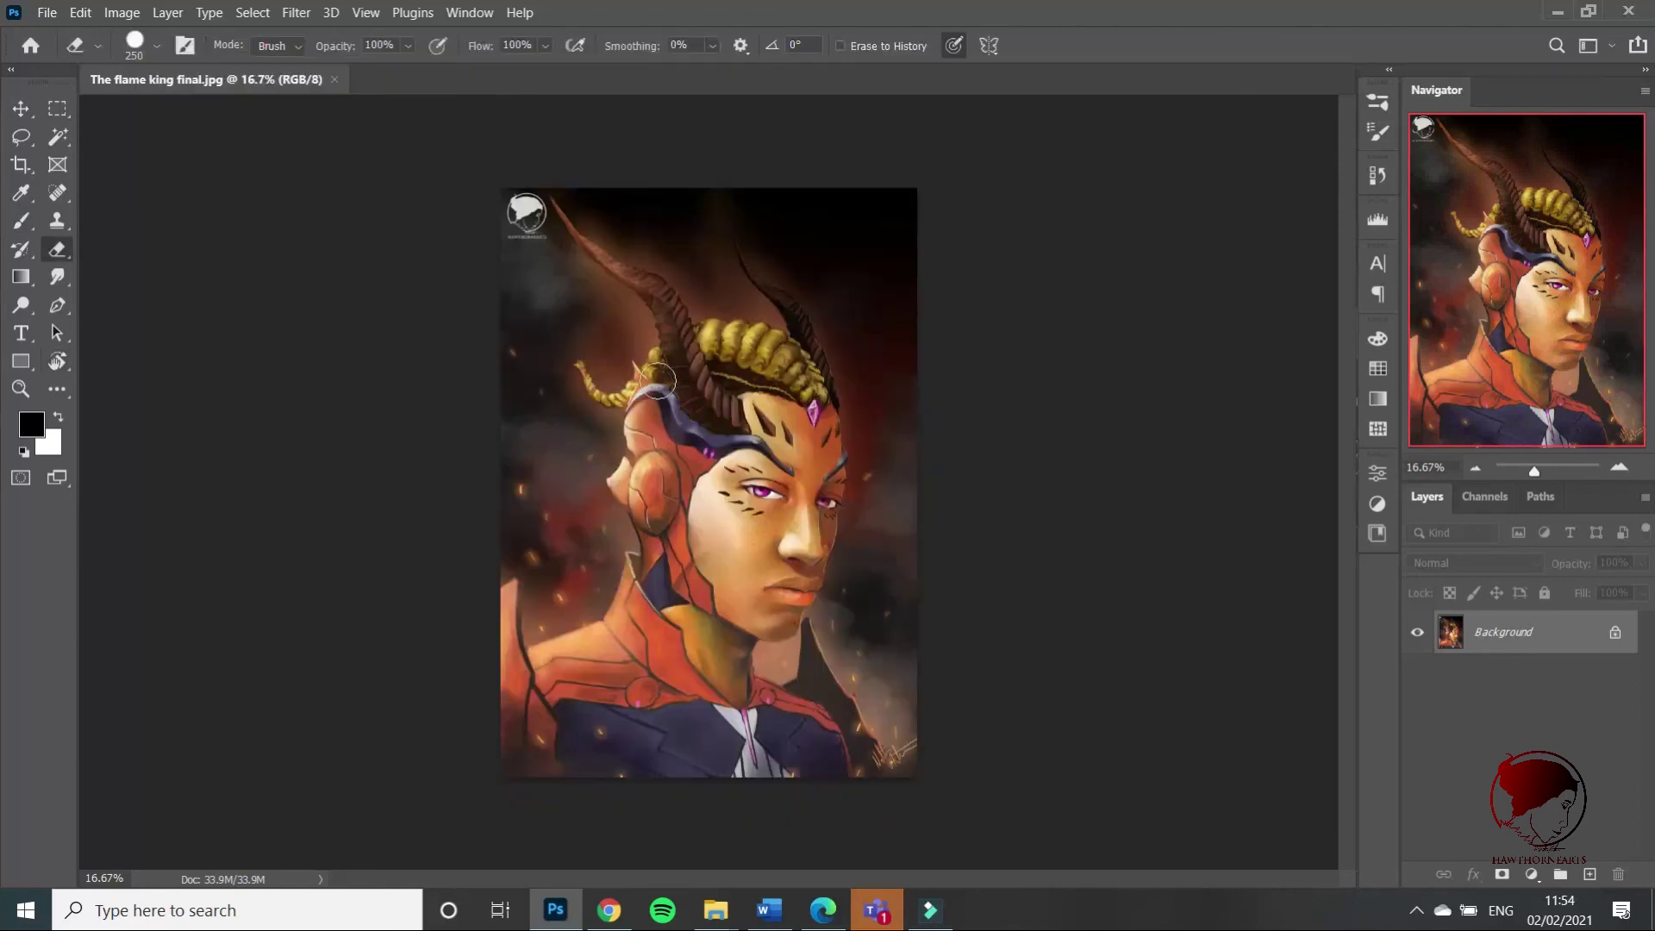
key(r)
key(f)
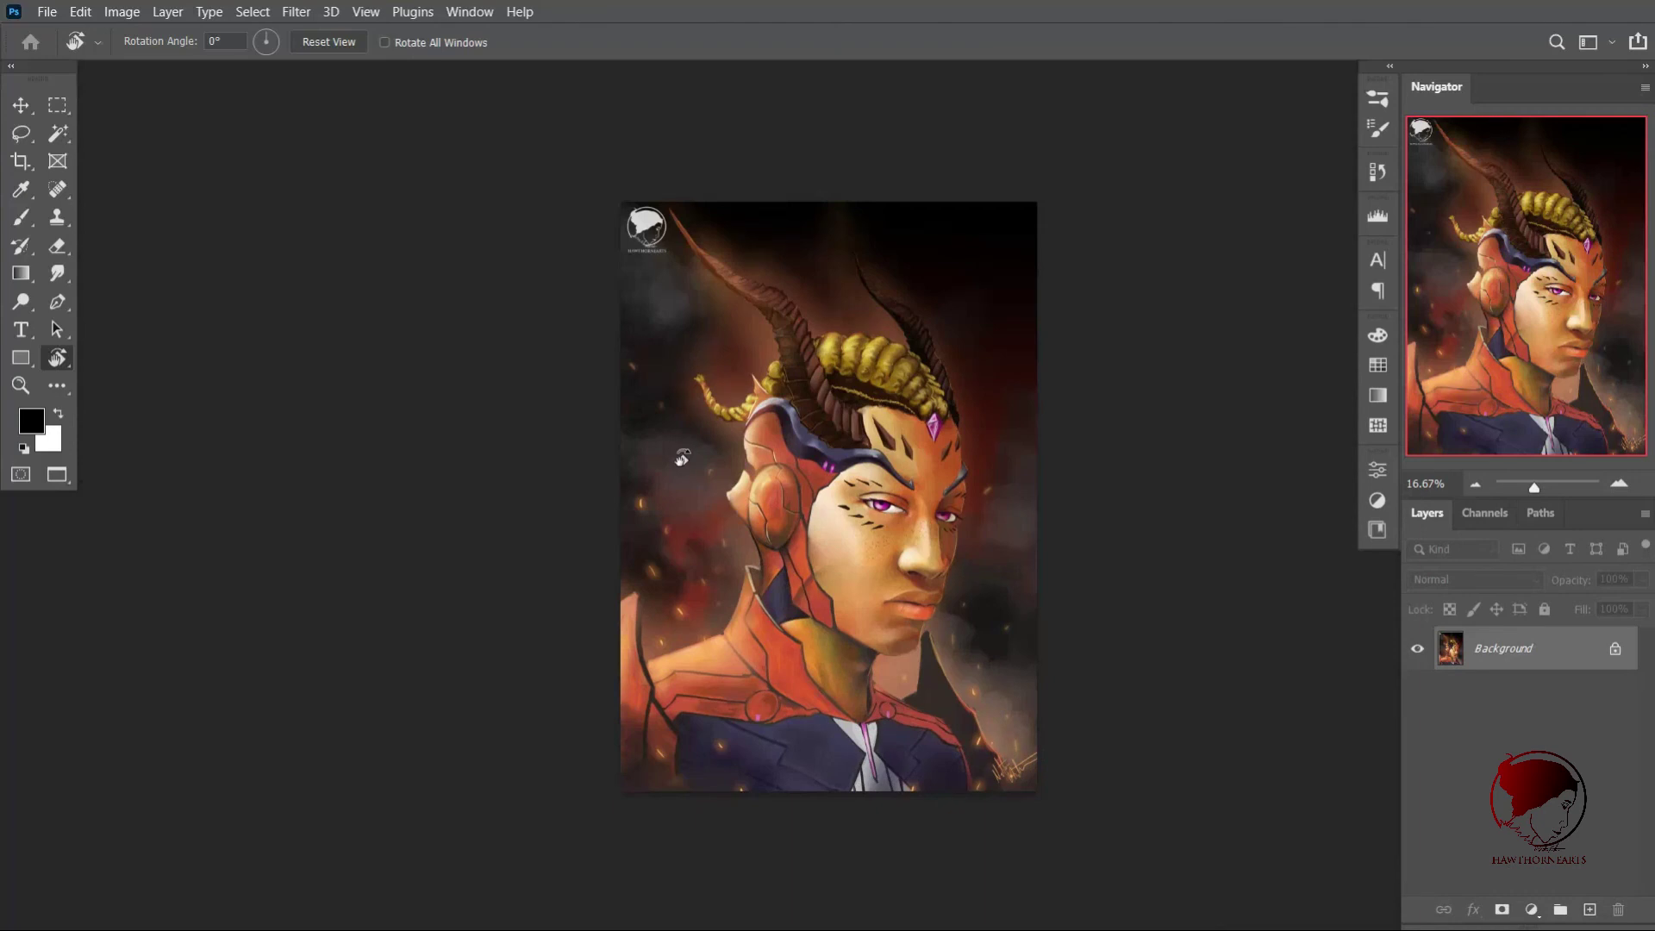